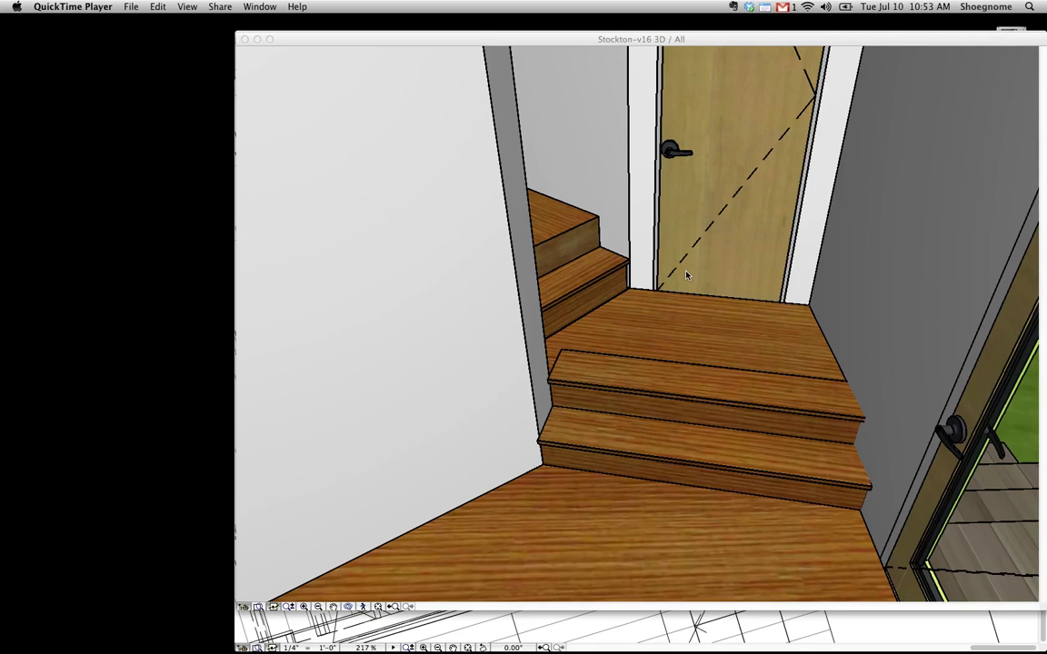
- Convert the two lower steps, the landing and the upper stair pieces to morphs
click(687, 275)
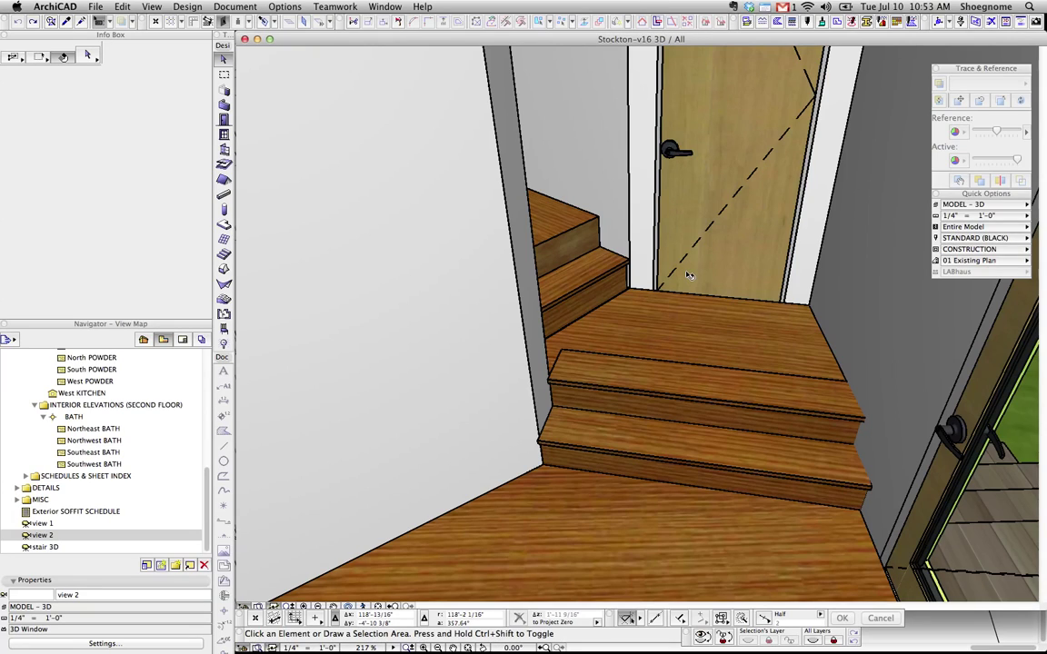
mouse_move(689, 275)
click(642, 391)
shift+click(643, 386)
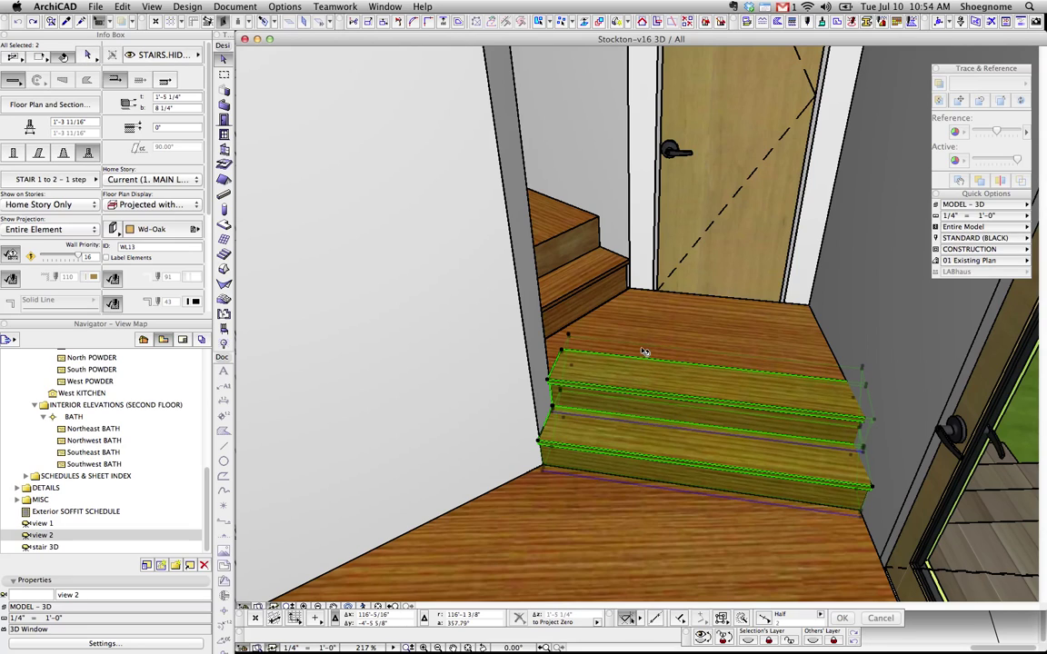
shift+click(644, 351)
shift+click(596, 289)
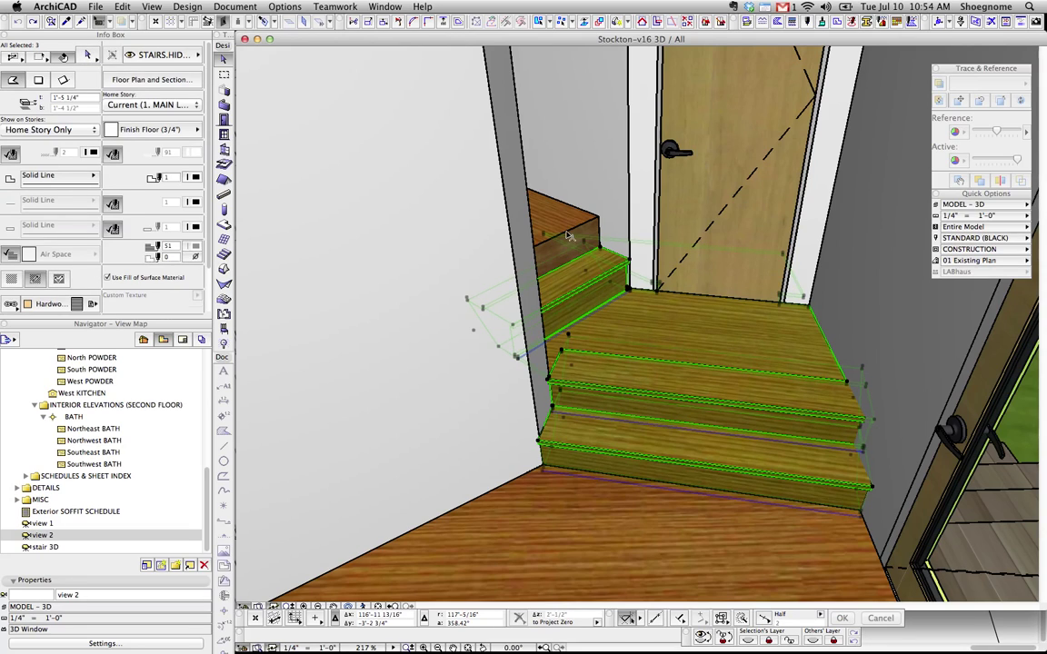
shift+click(567, 235)
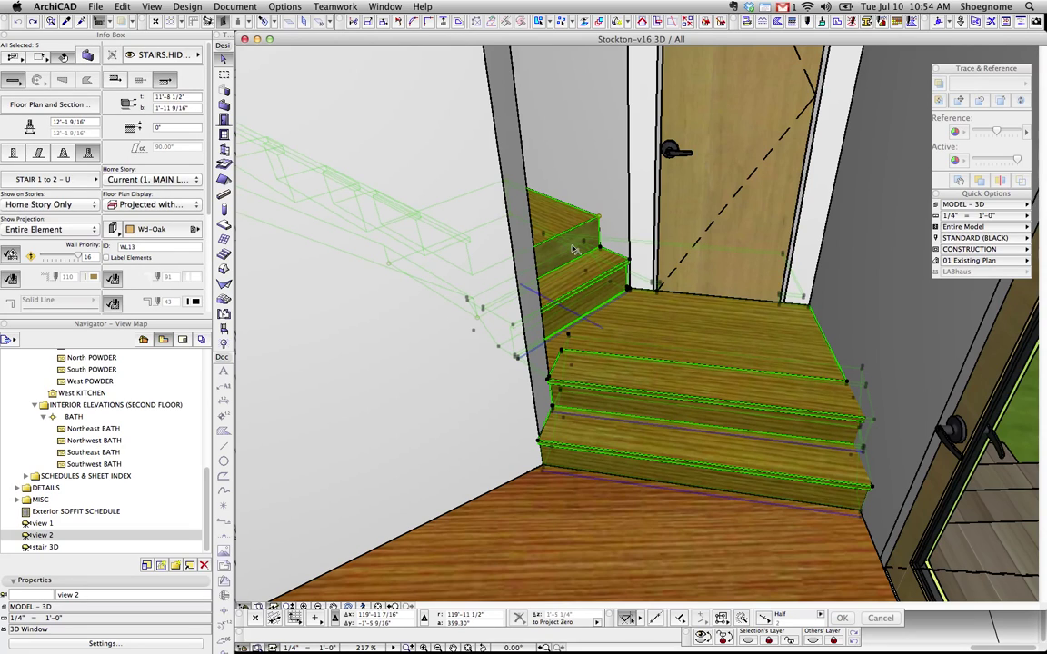
click(619, 24)
click(674, 272)
- Merge the morphs of the lower steps, landing and upper stair pieces into one with Union
click(691, 432)
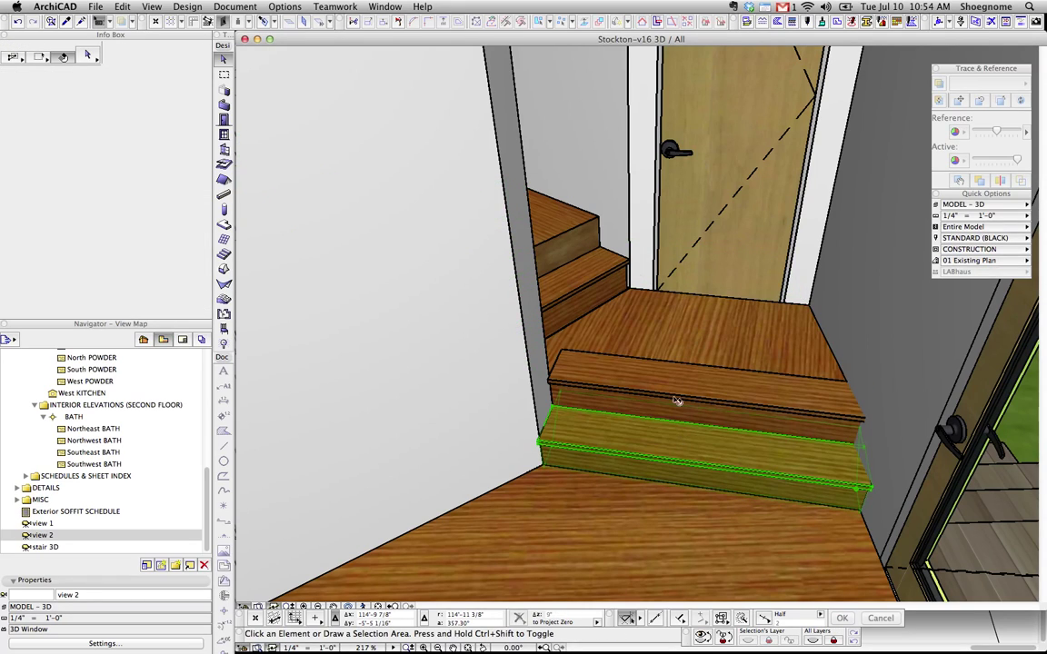
shift+click(677, 385)
shift+click(666, 346)
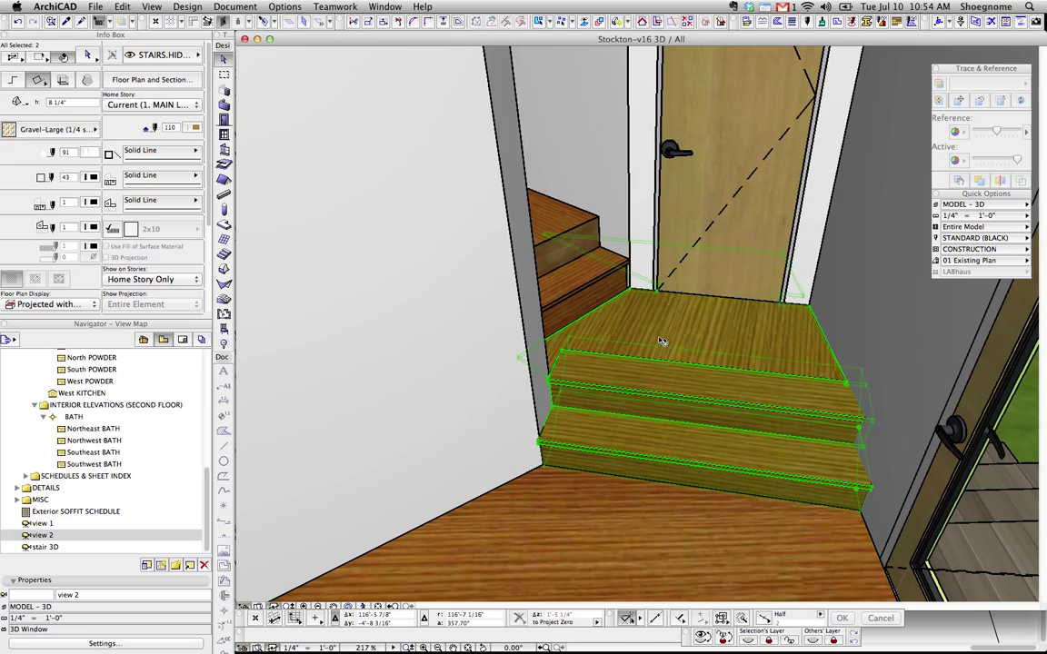
shift+click(583, 279)
shift+click(566, 231)
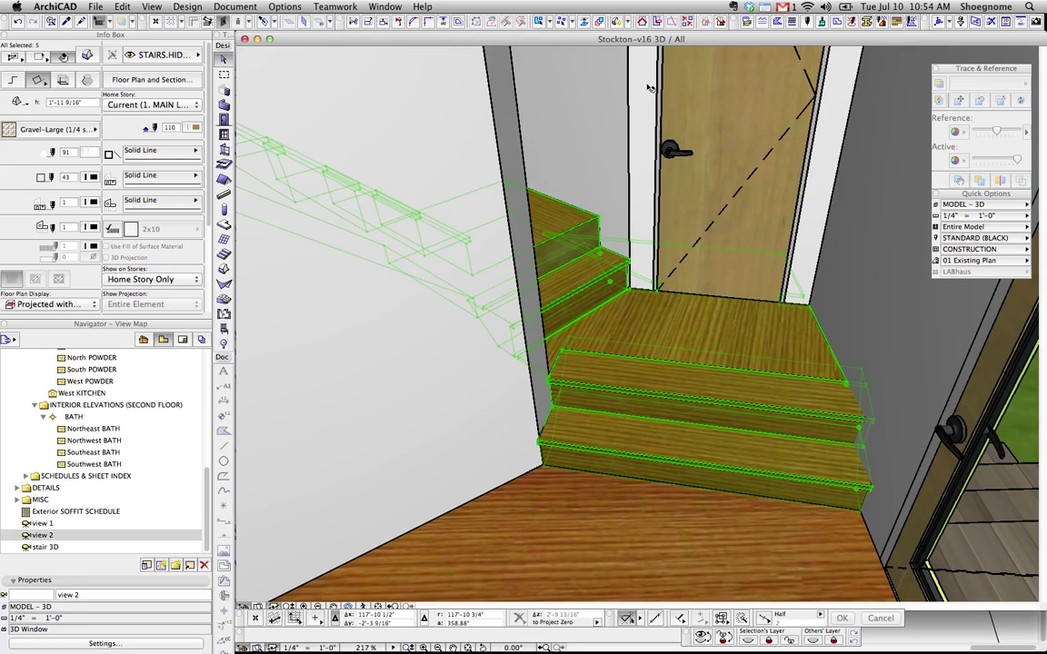
click(629, 25)
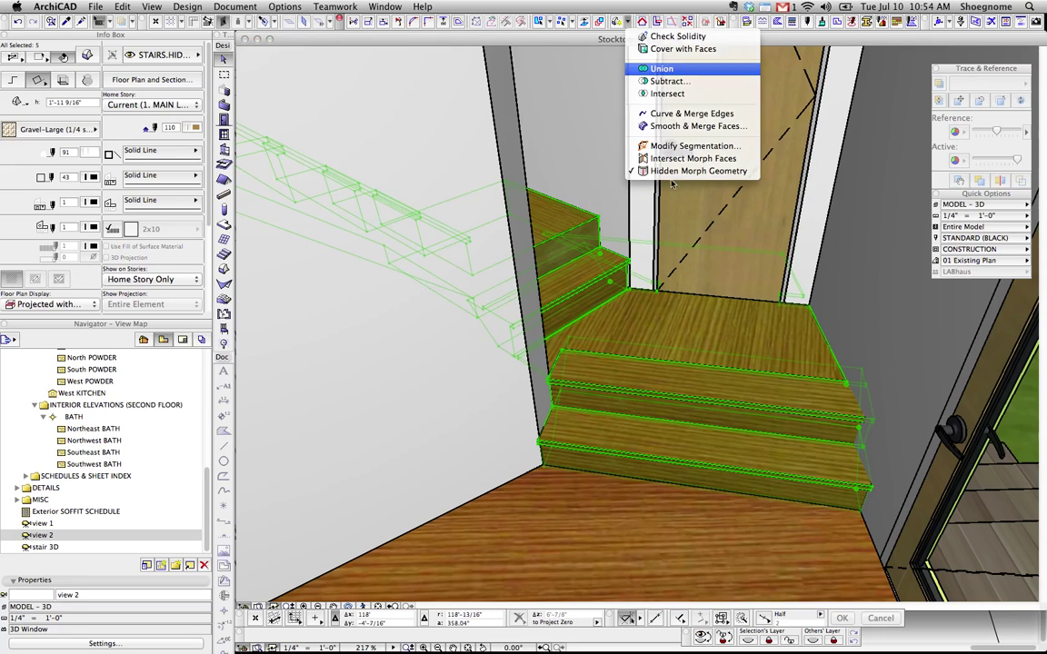
click(647, 70)
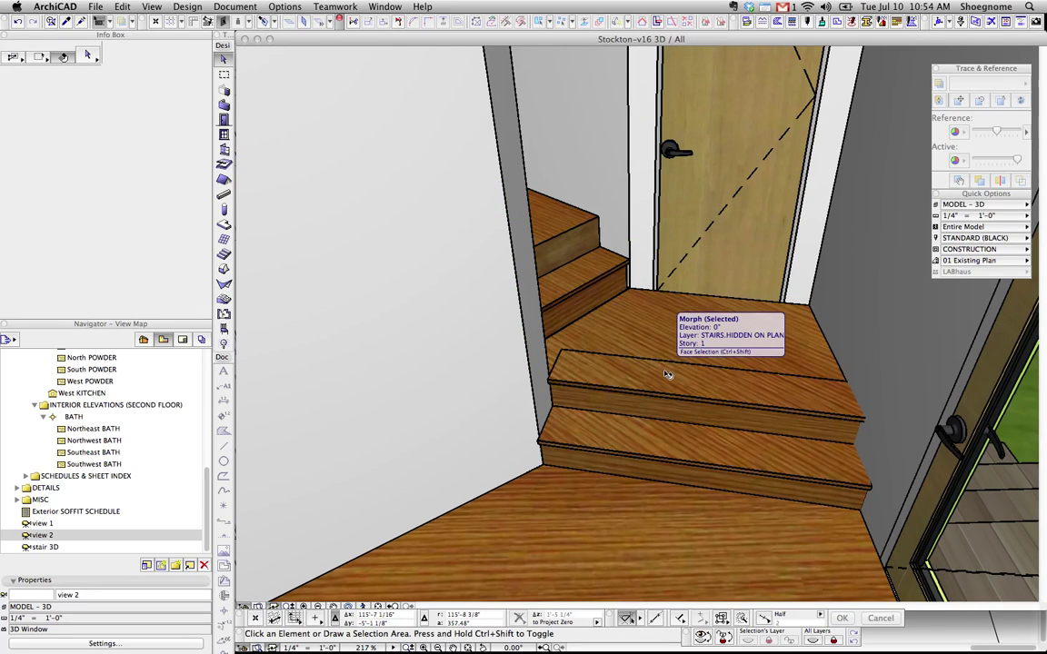
click(671, 375)
scroll(644, 368, up, 1)
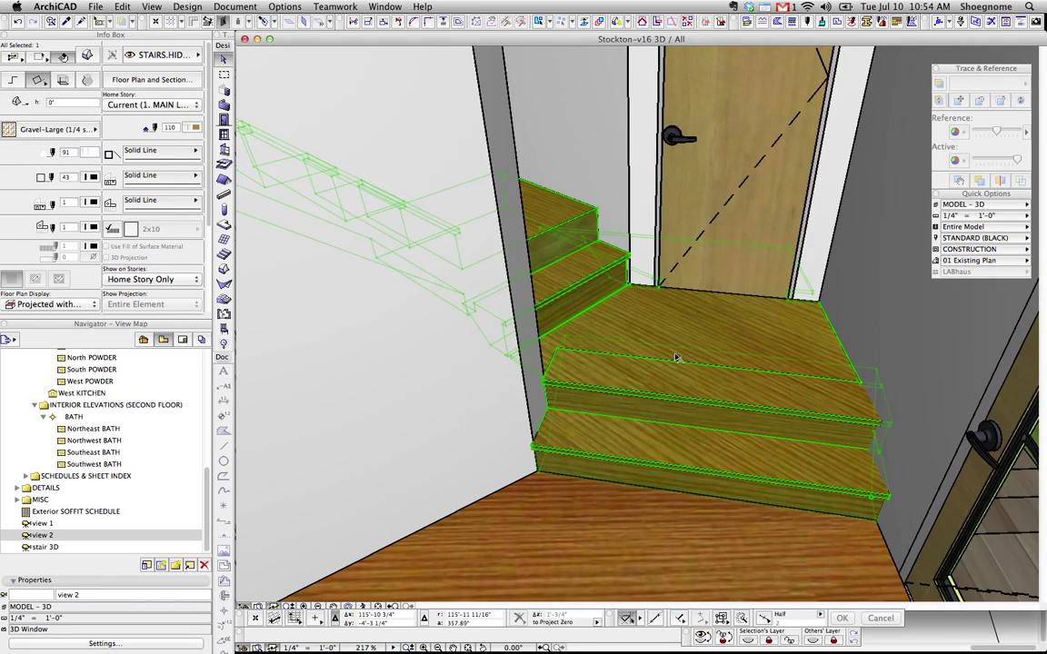
key(Escape)
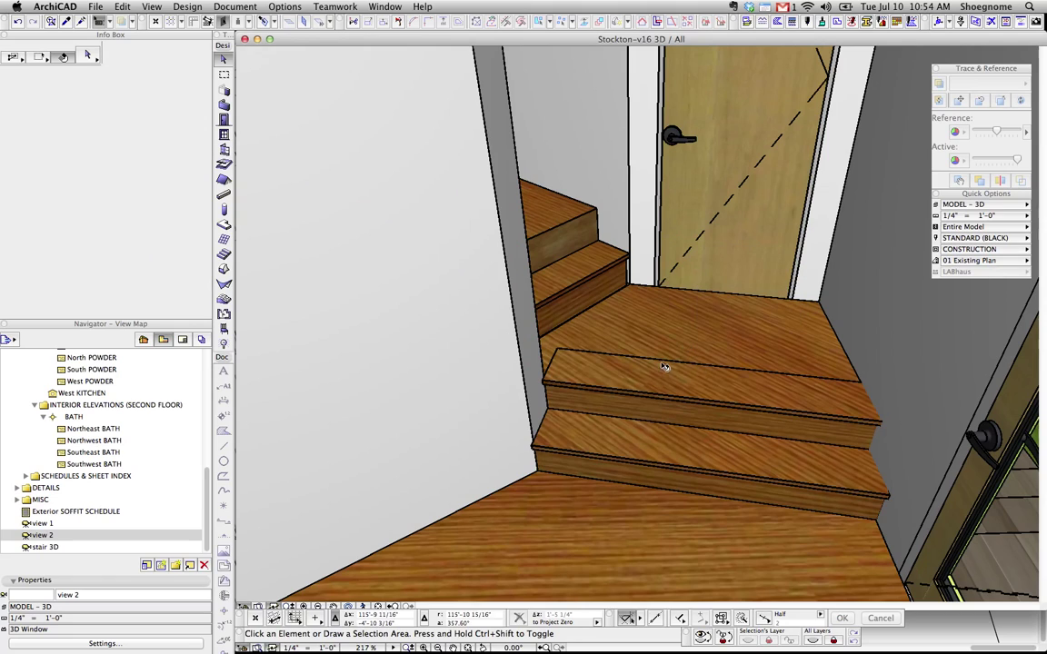
- Remove the long seam edge between the second tread and the landing from the stair morph
click(667, 353)
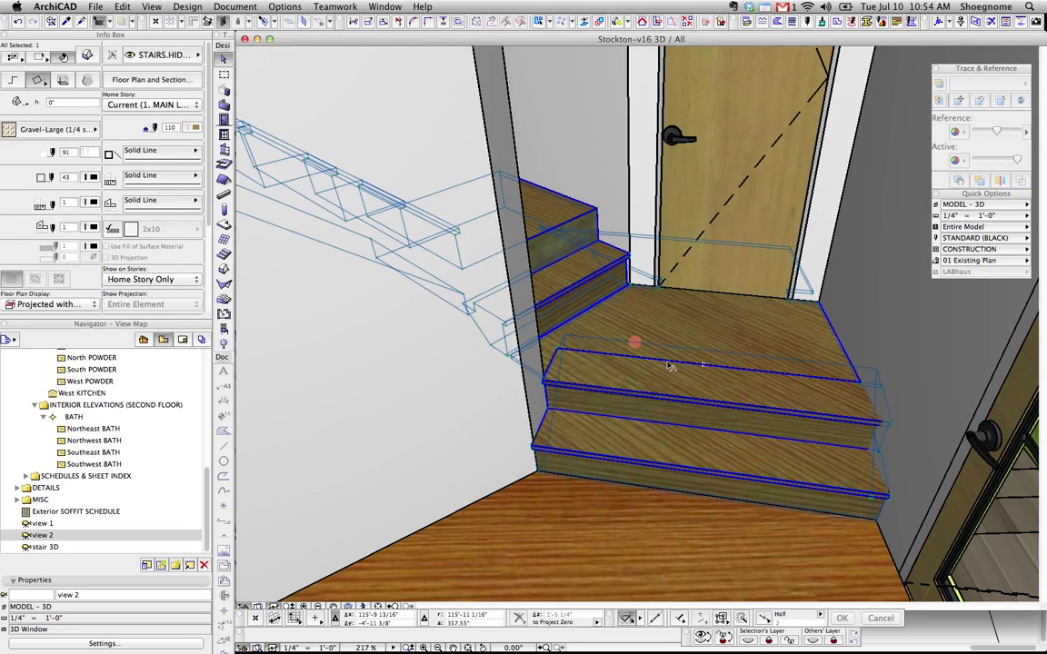
key(ctrl+shift)
ctrl+shift+click(669, 362)
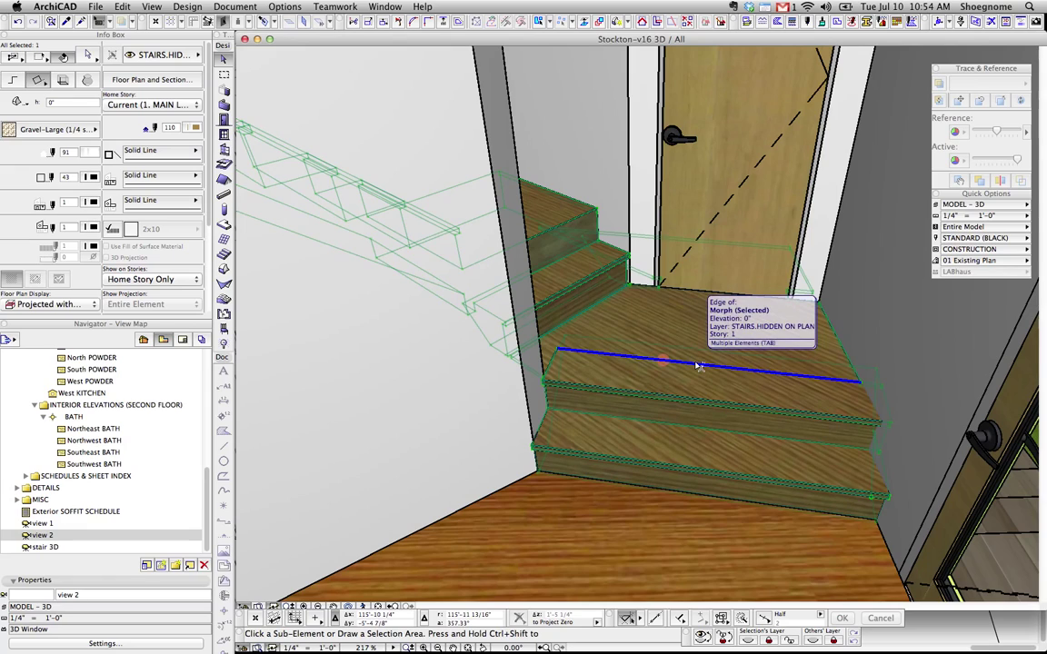
click(700, 366)
click(702, 394)
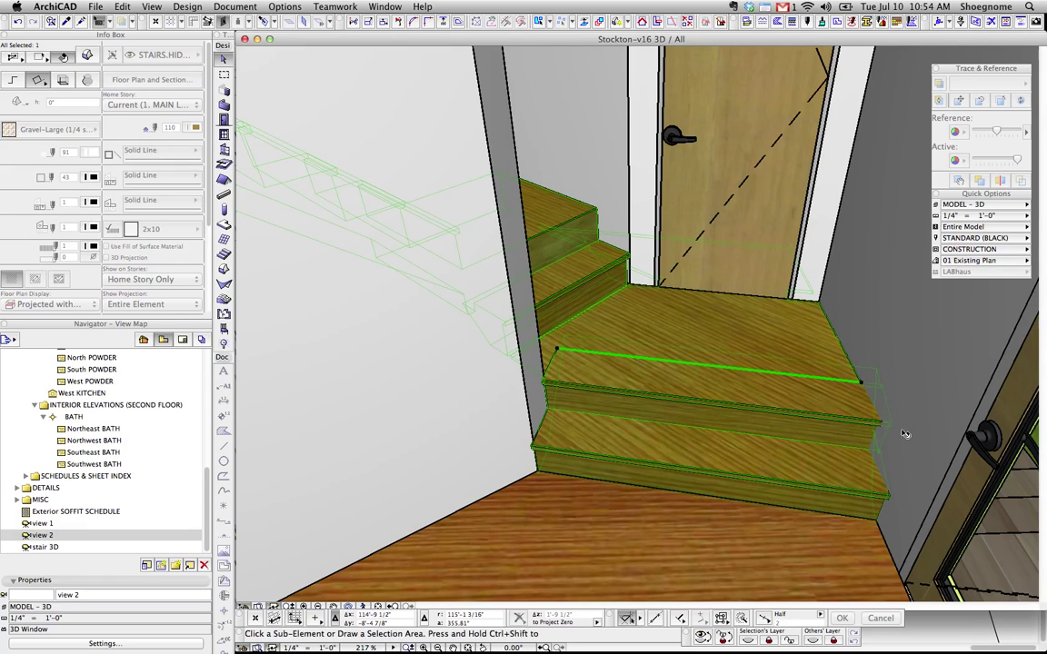
key(Escape)
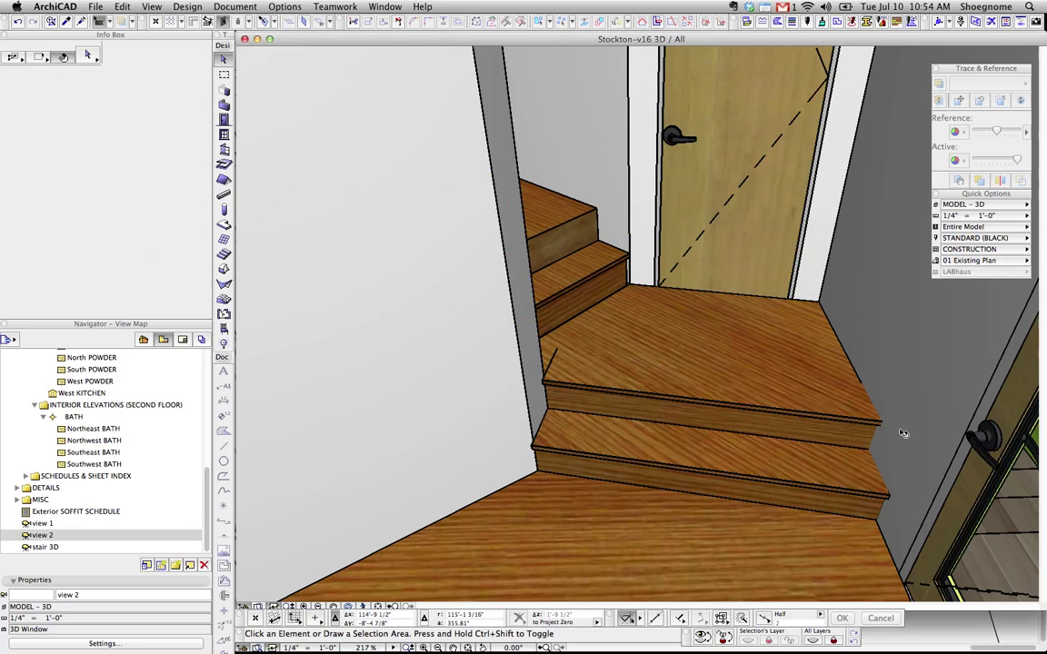
- Remove the short leftover seam edge near the wall at the landing end of the second tread
click(586, 356)
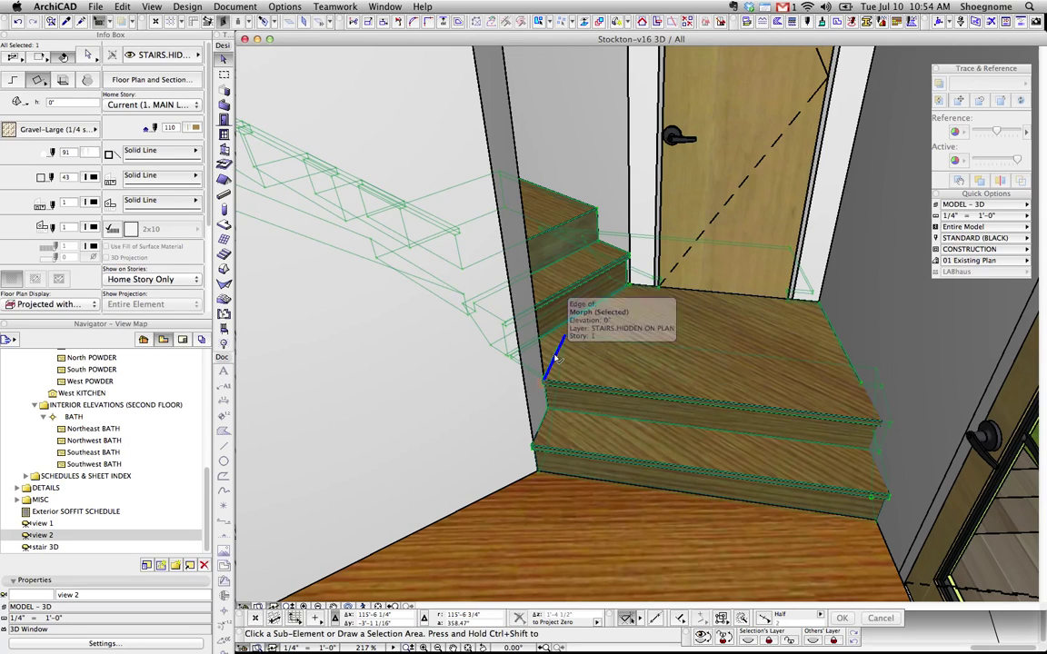
ctrl+shift+click(554, 358)
click(557, 360)
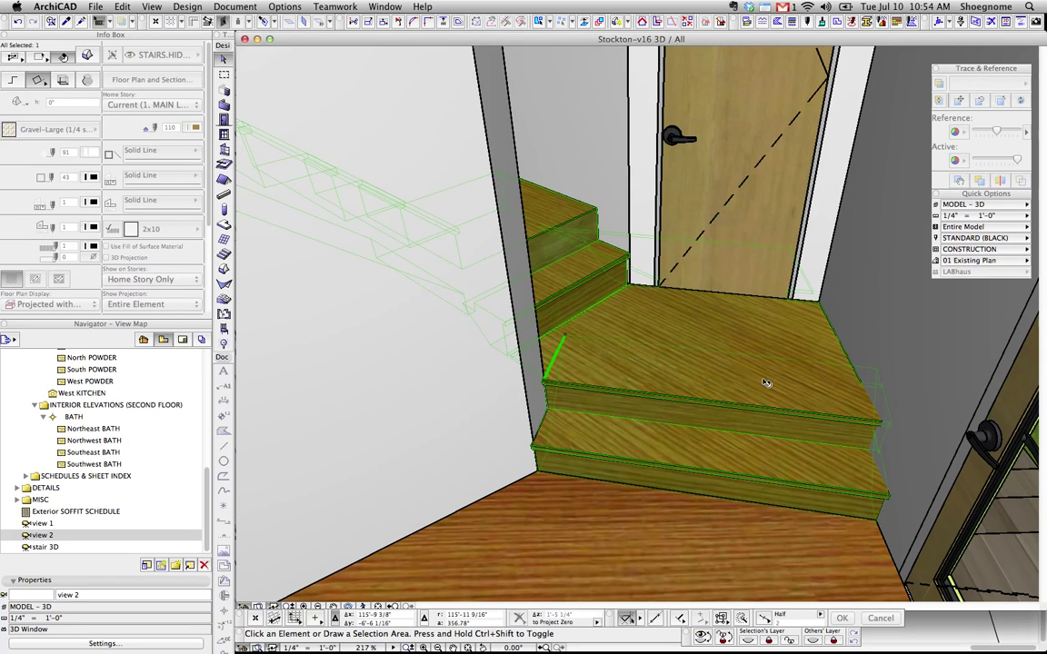
key(Escape)
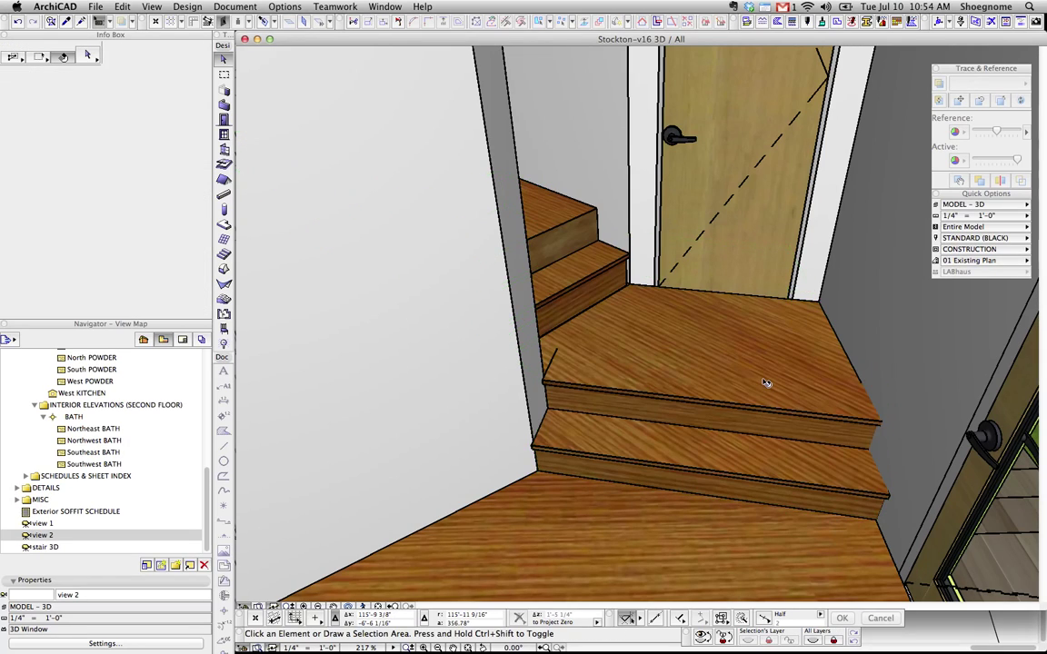
click(556, 360)
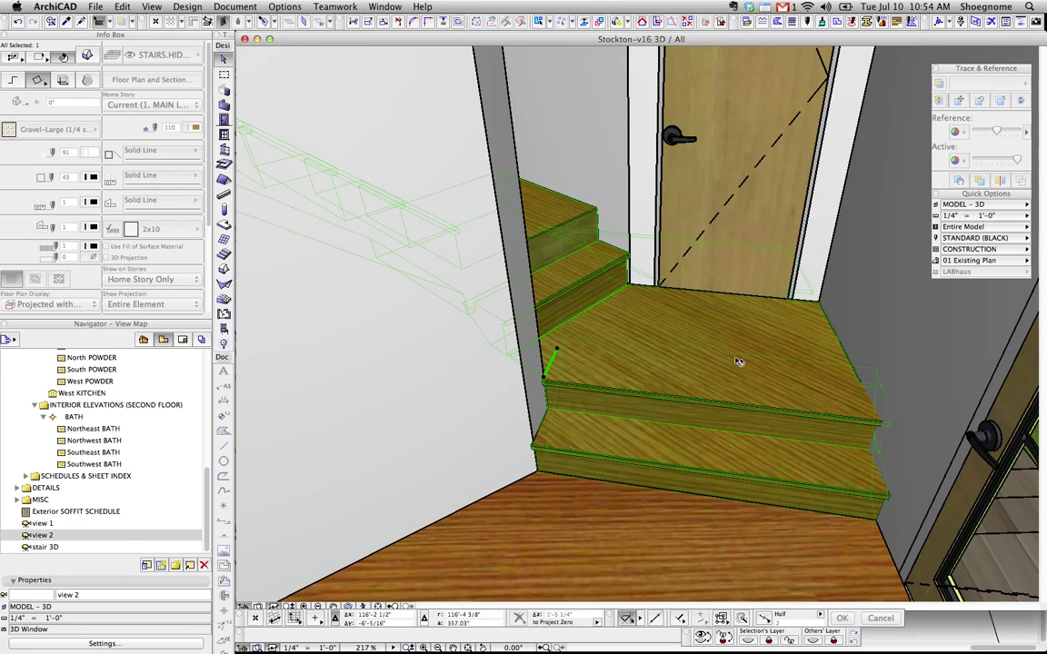
key(Escape)
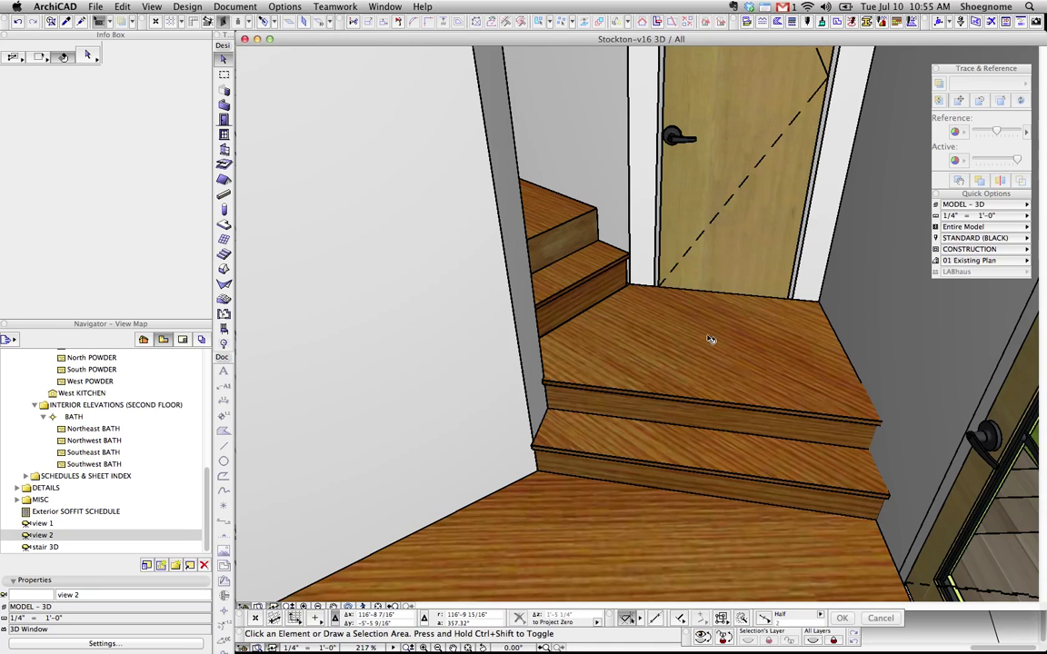
- On the main level plan, split the stair morph along the short diagonal at the first tread's wall corner and delete the cut-off corner
shift+middle_drag(705, 339, 487, 462)
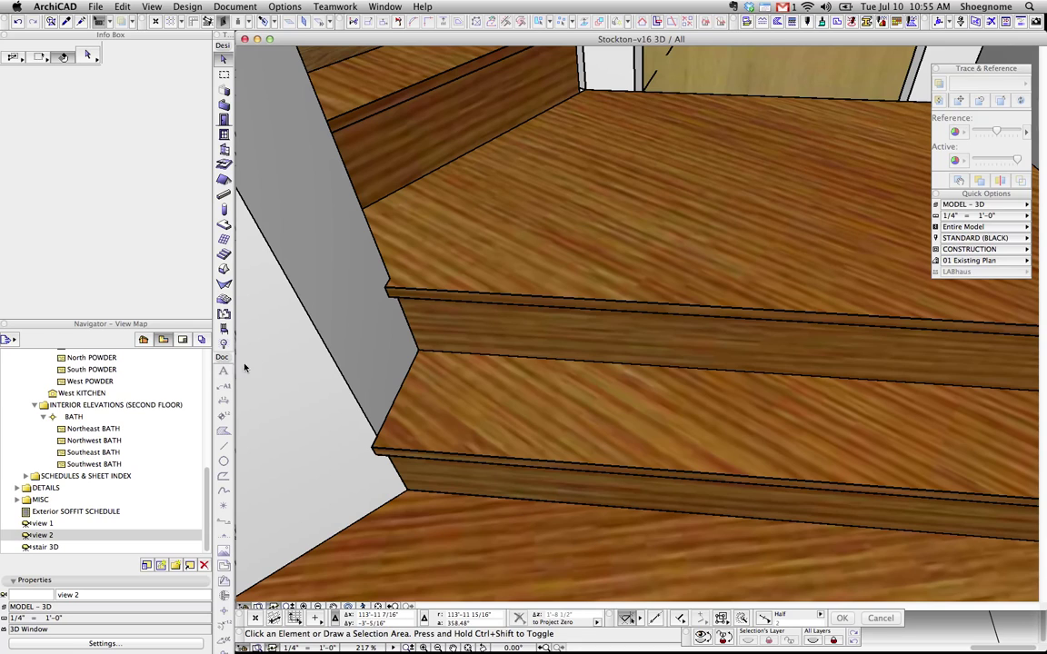
double_click(422, 40)
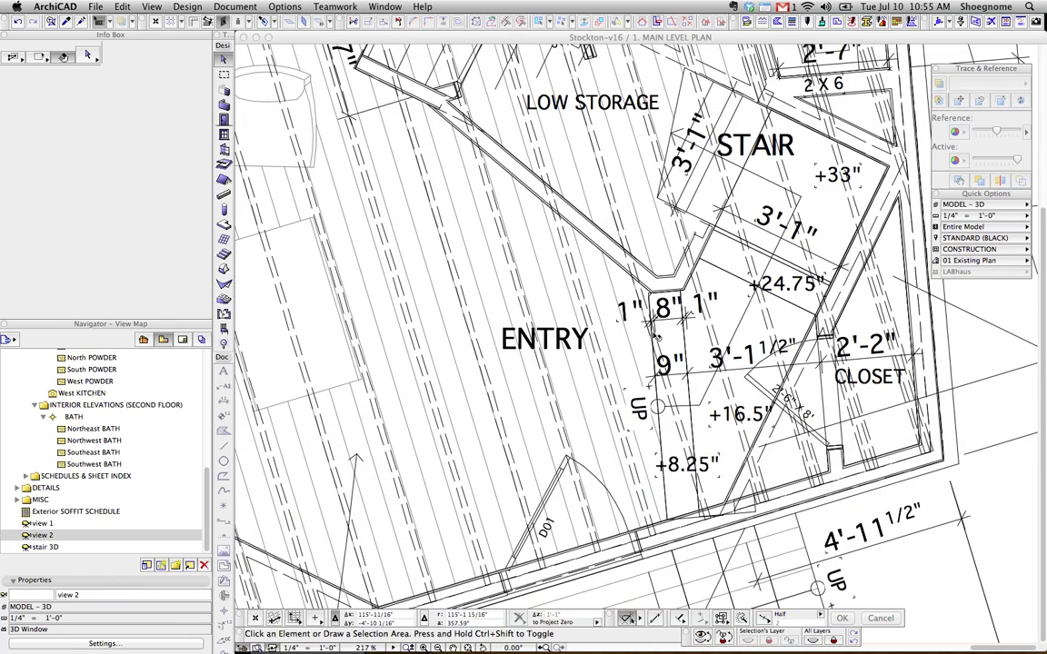
scroll(662, 305, up, 2)
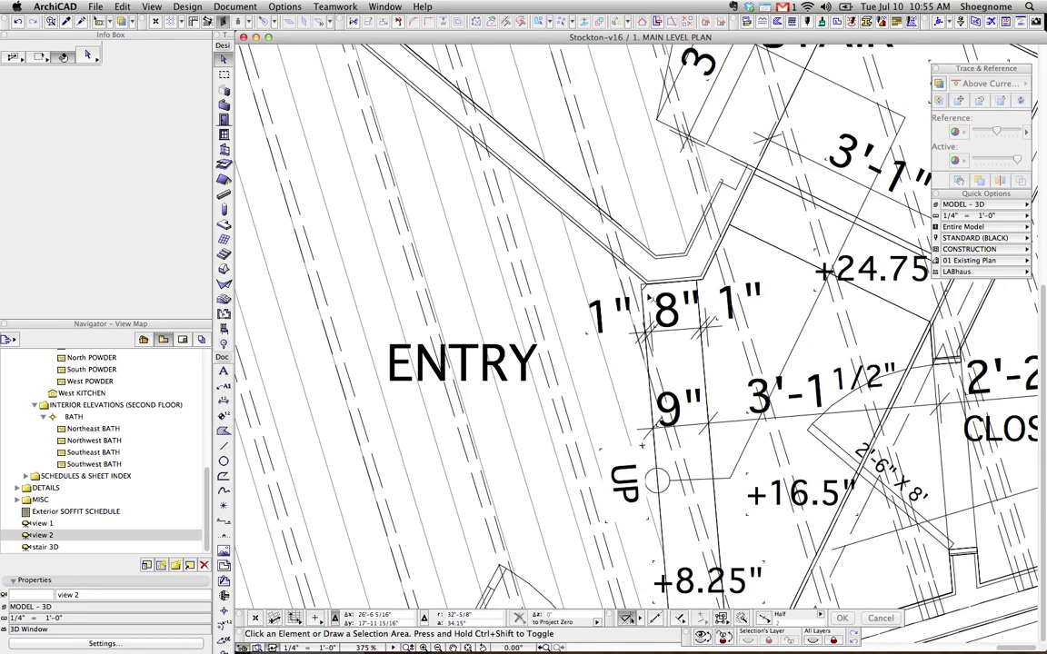
scroll(643, 292, up, 2)
click(611, 273)
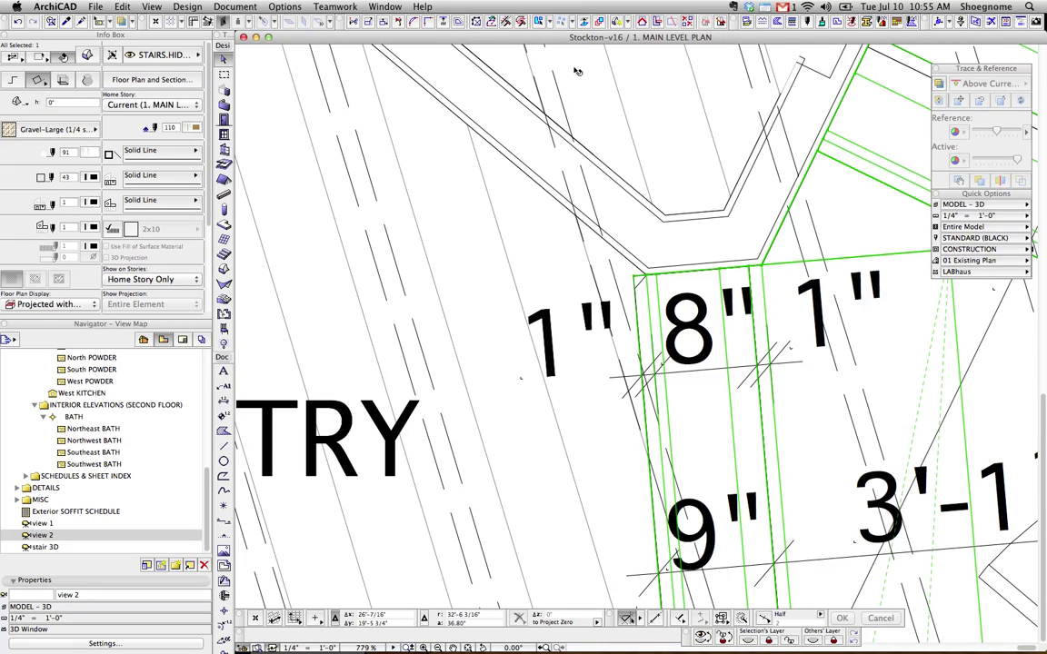
click(397, 22)
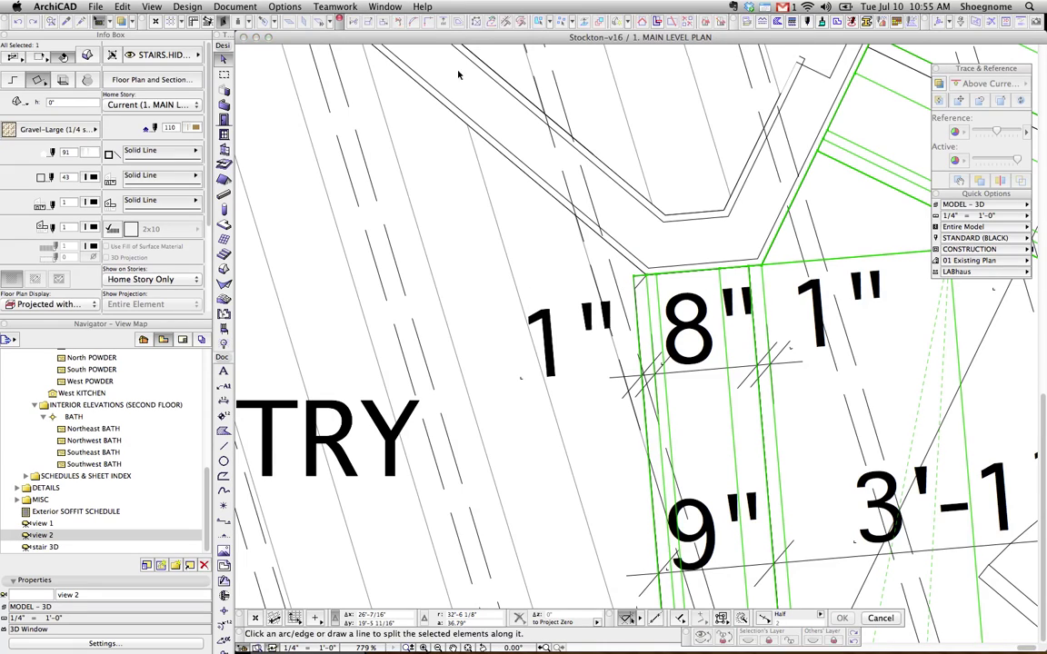
scroll(648, 287, up, 2)
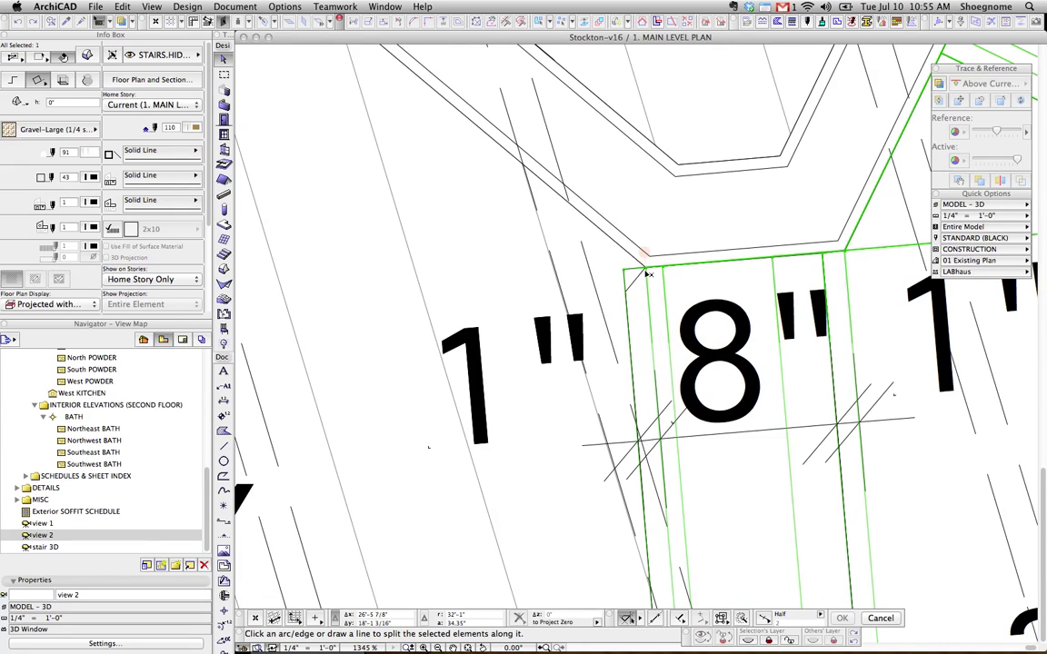
click(645, 270)
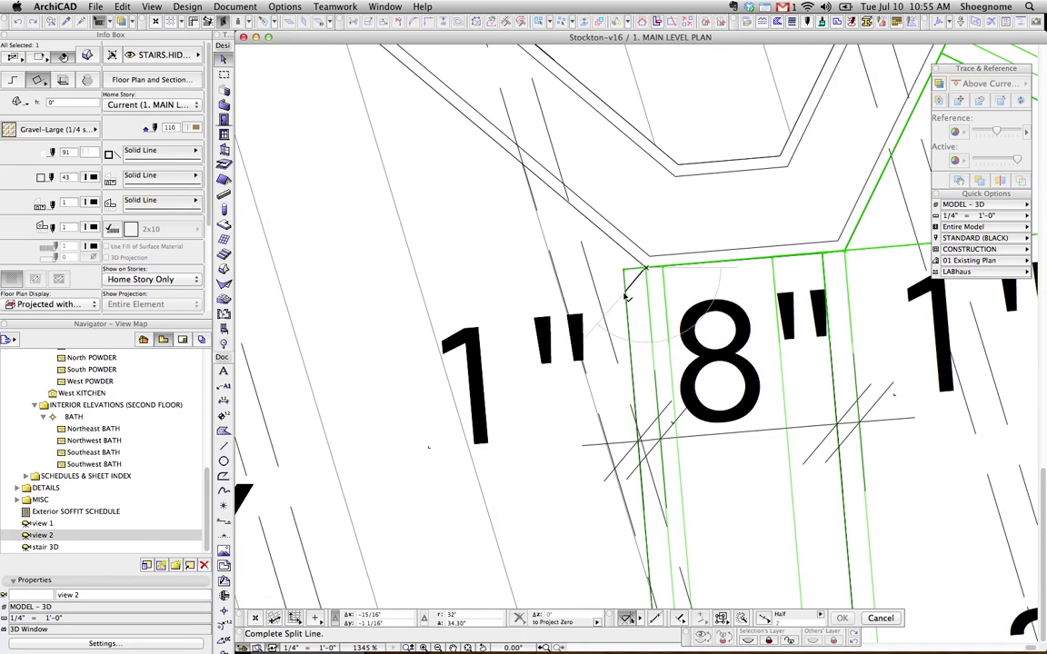
click(603, 260)
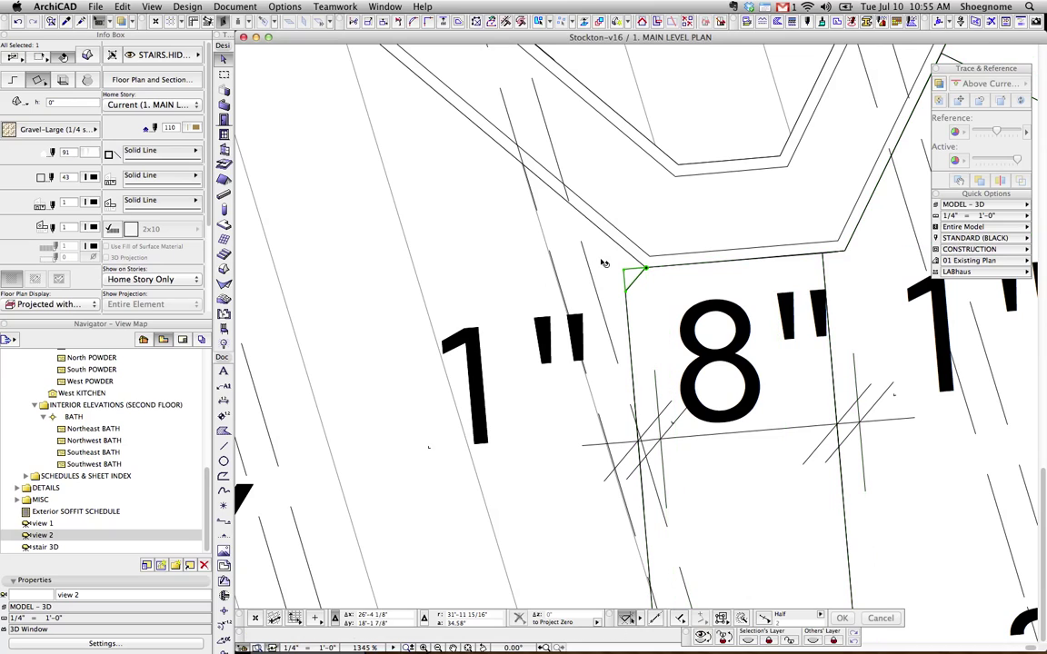
key(Delete)
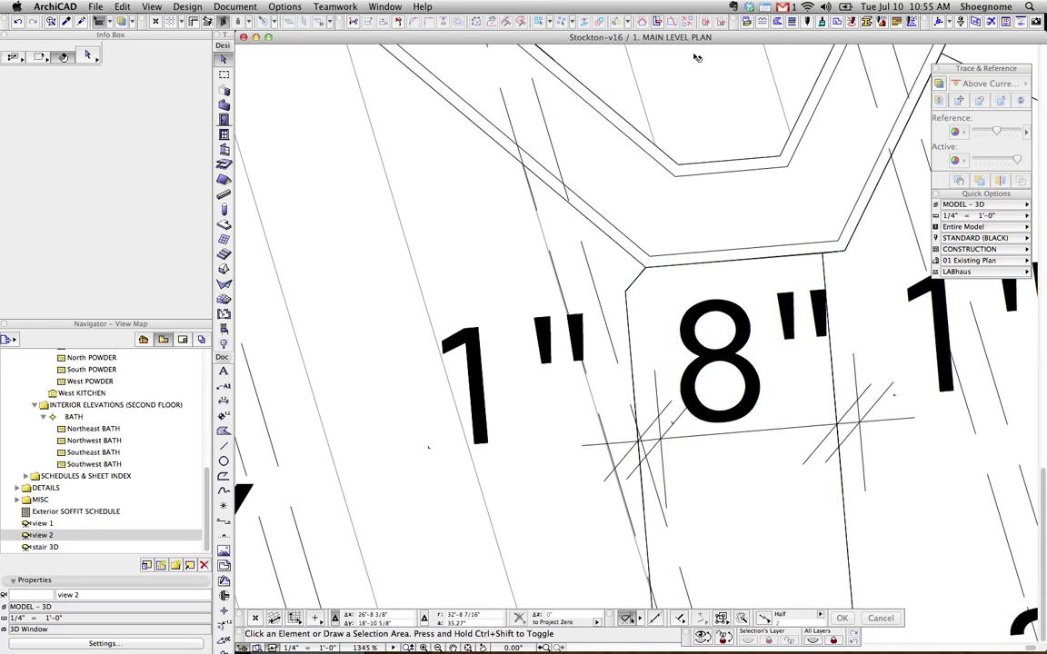
- Bring the 3D window back in front of the plan and frame the wall end of the bottom tread
drag(690, 39, 734, 24)
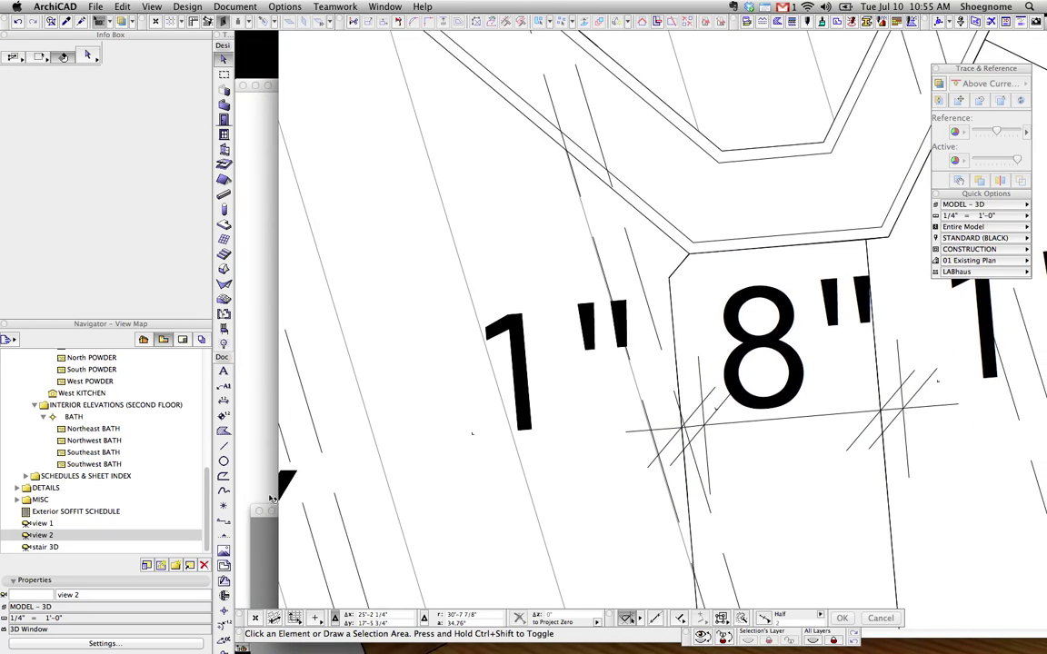
click(259, 545)
drag(308, 515, 278, 36)
scroll(433, 291, down, 5)
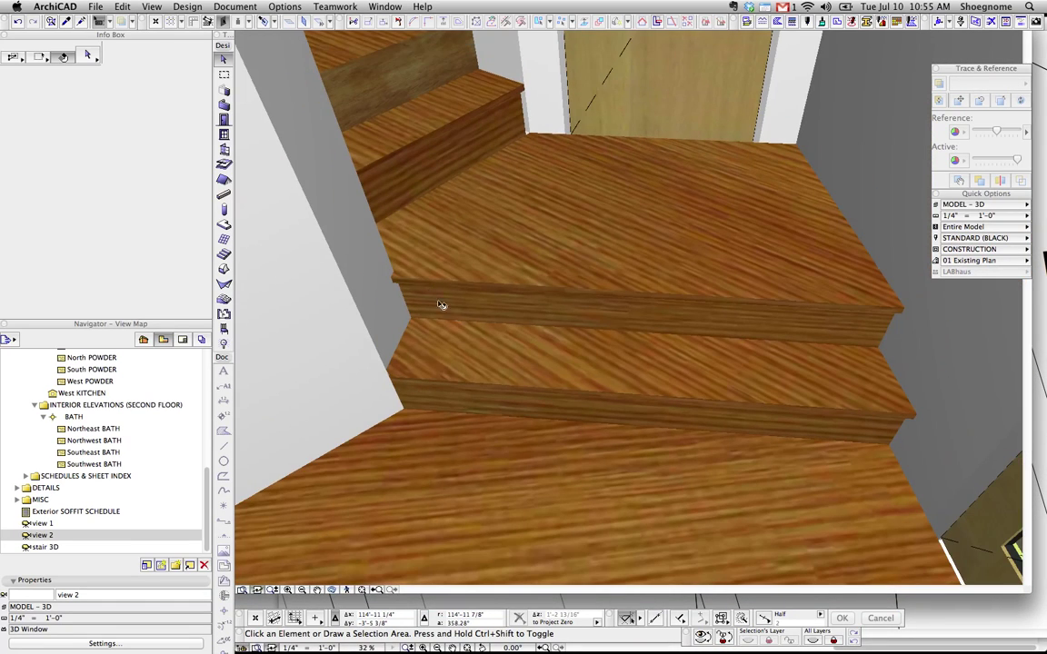
shift+middle_drag(476, 335, 338, 455)
scroll(381, 428, up, 6)
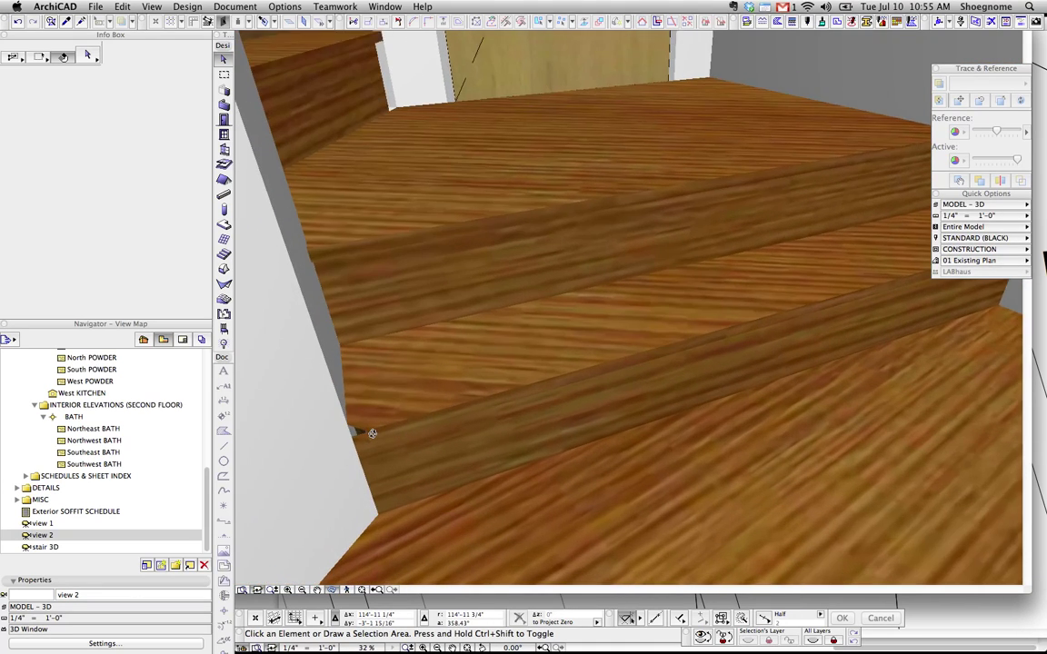
- Fill the open gap at the wall end of the bottom tread's nosing by drawing a rectangular face within the stair morph
click(368, 429)
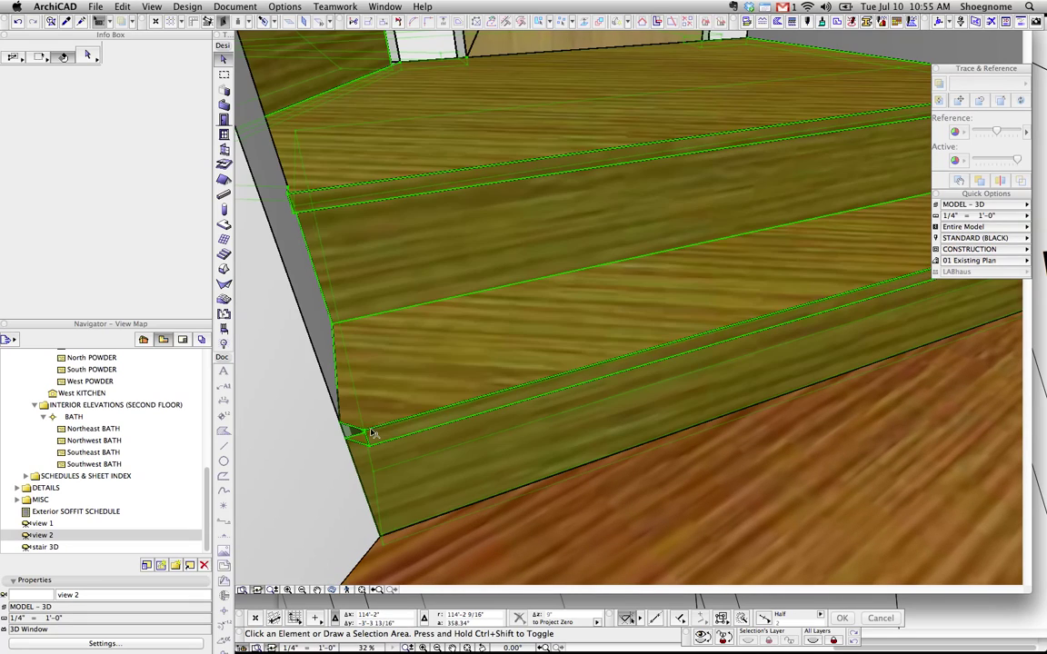
click(371, 429)
click(411, 486)
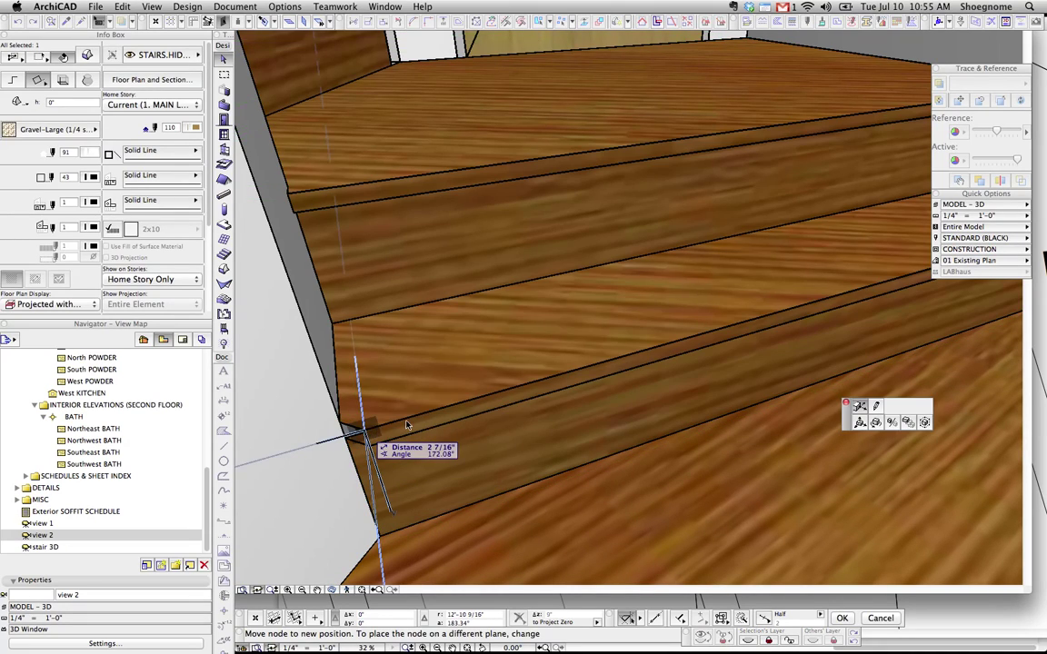
click(875, 422)
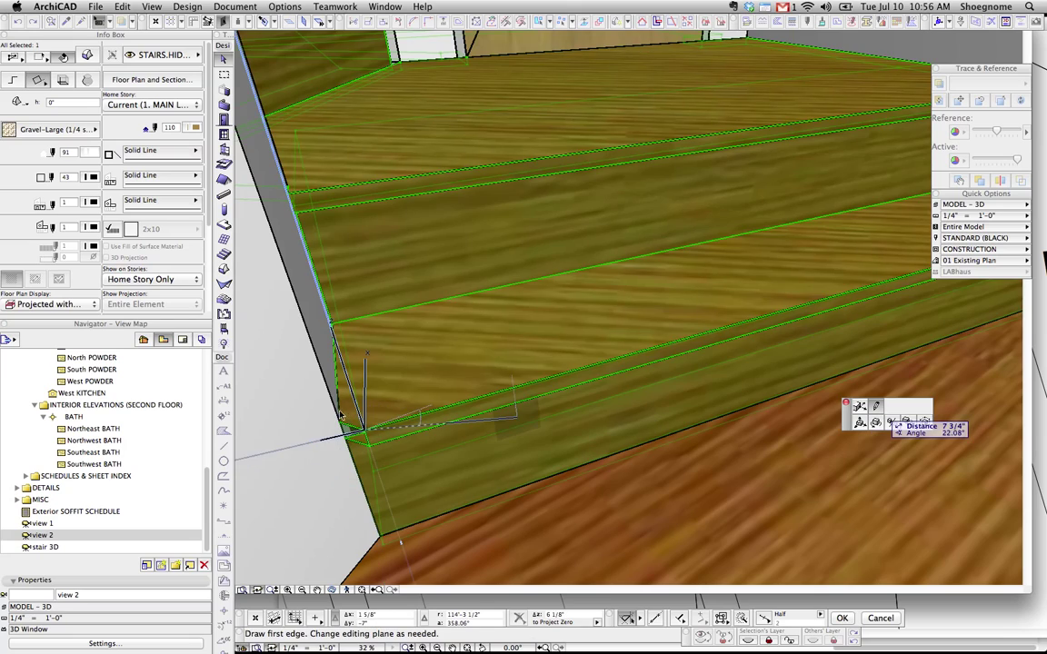
click(351, 441)
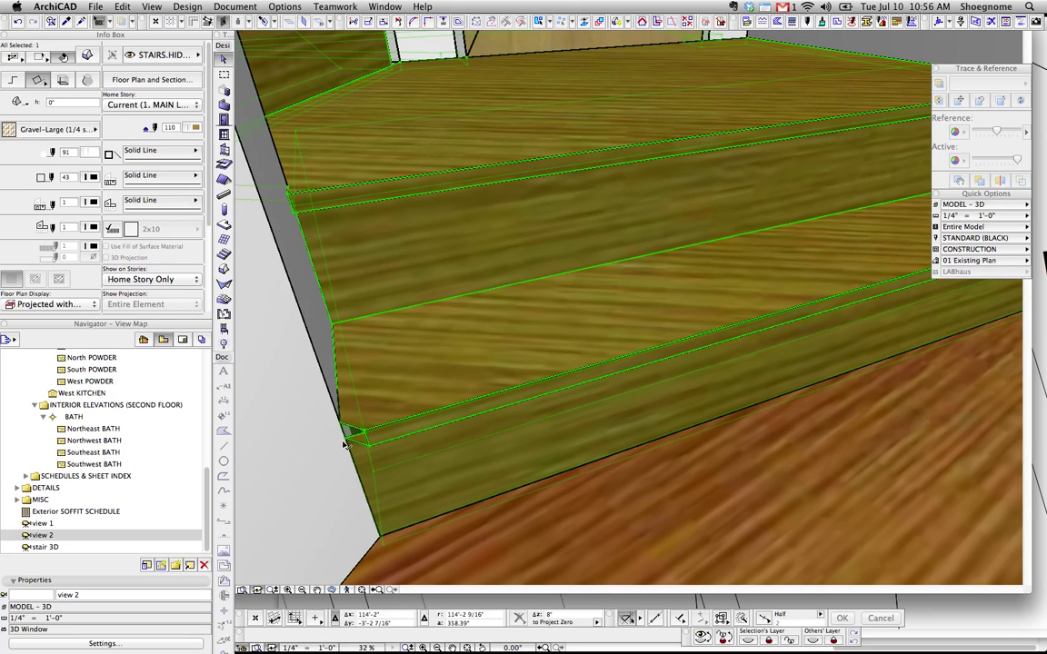
click(351, 441)
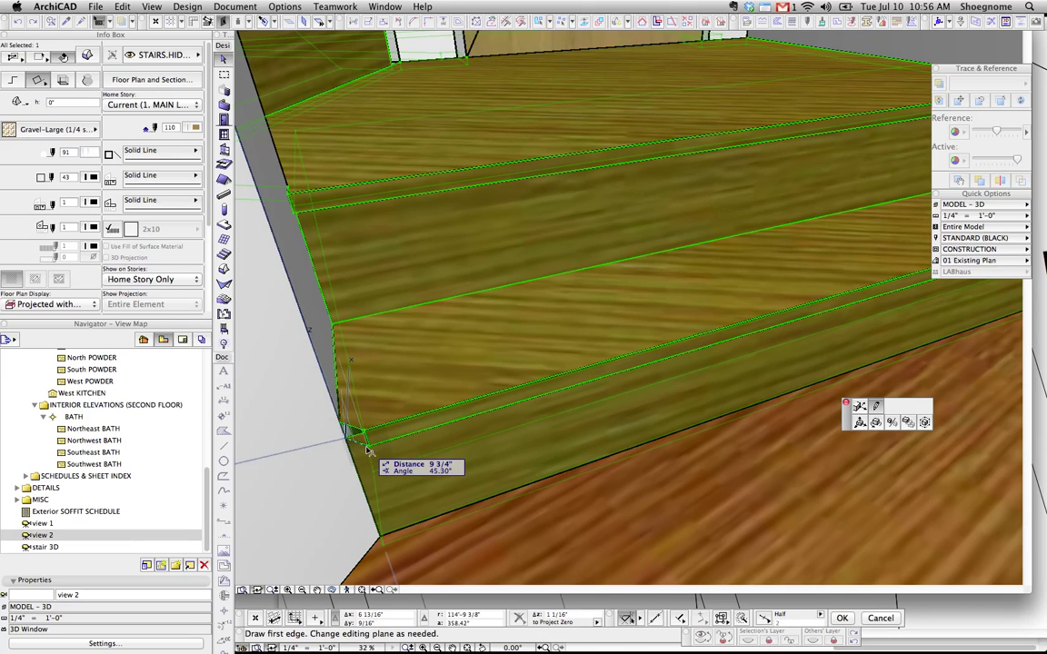
click(362, 427)
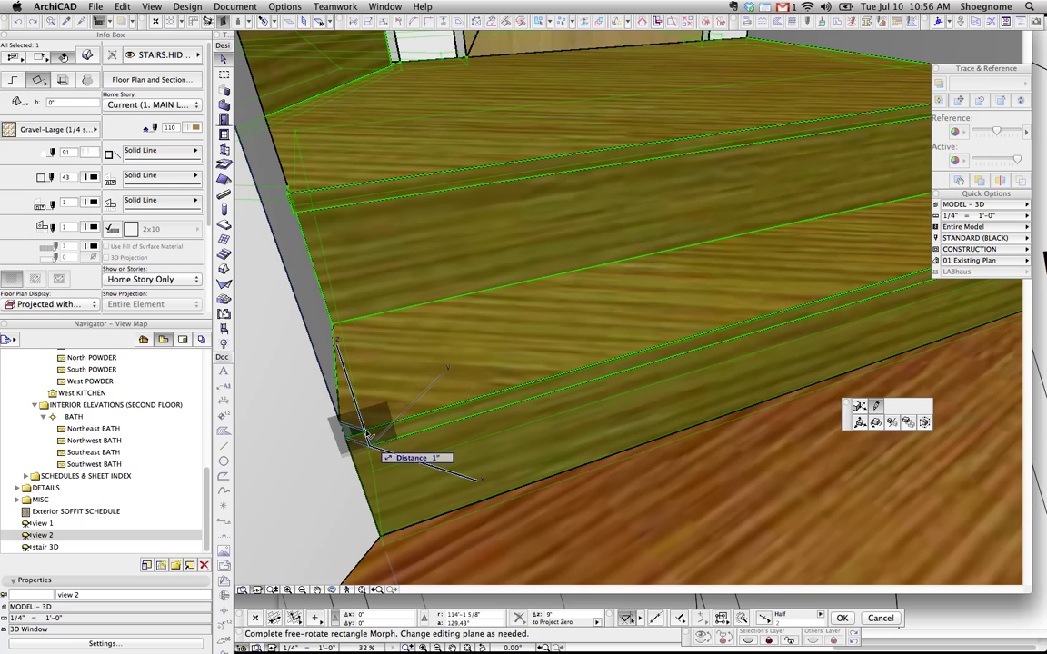
click(367, 434)
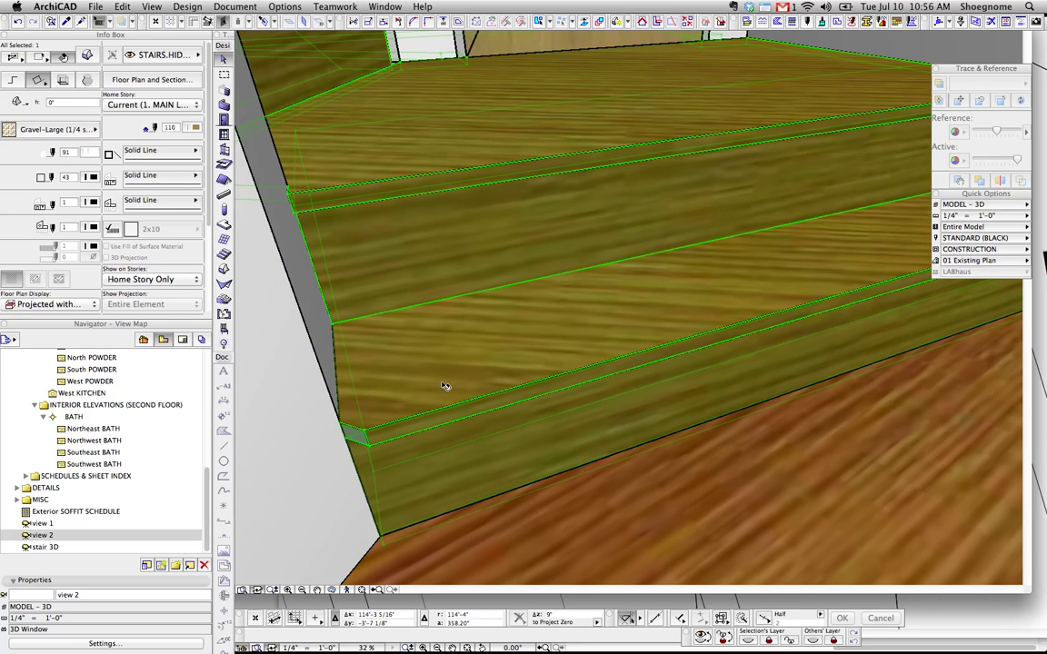
key(Escape)
click(362, 433)
shift+middle_drag(473, 274, 413, 264)
scroll(498, 182, down, 4)
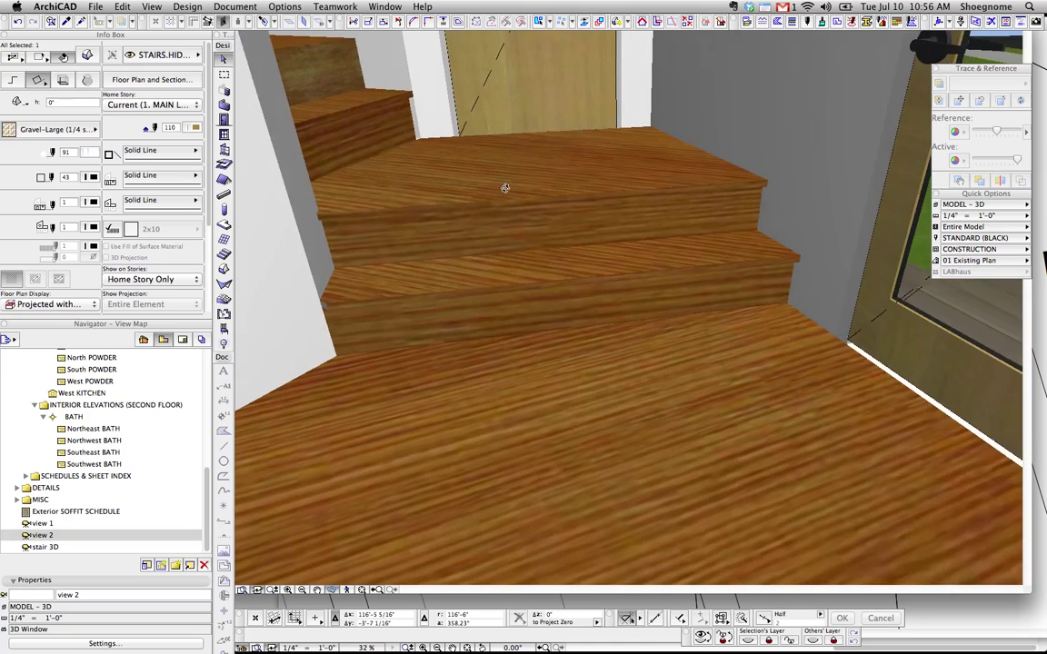
scroll(428, 241, up, 4)
scroll(429, 242, down, 2)
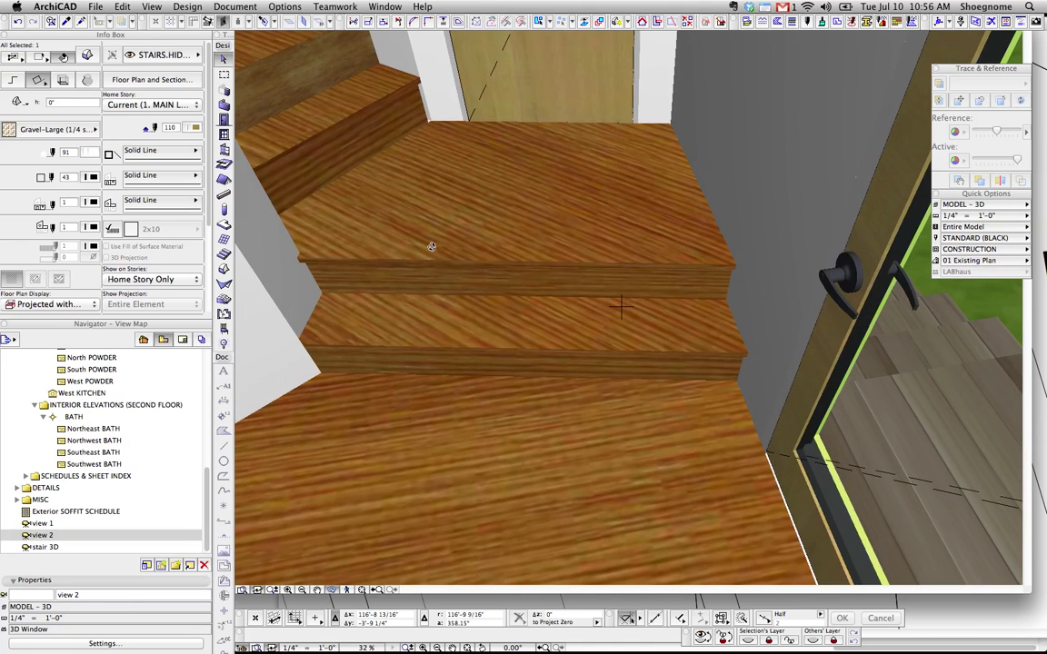
- On the floor plan, select the stair morph and hide every layer except its own
key(F2)
scroll(750, 285, down, 2)
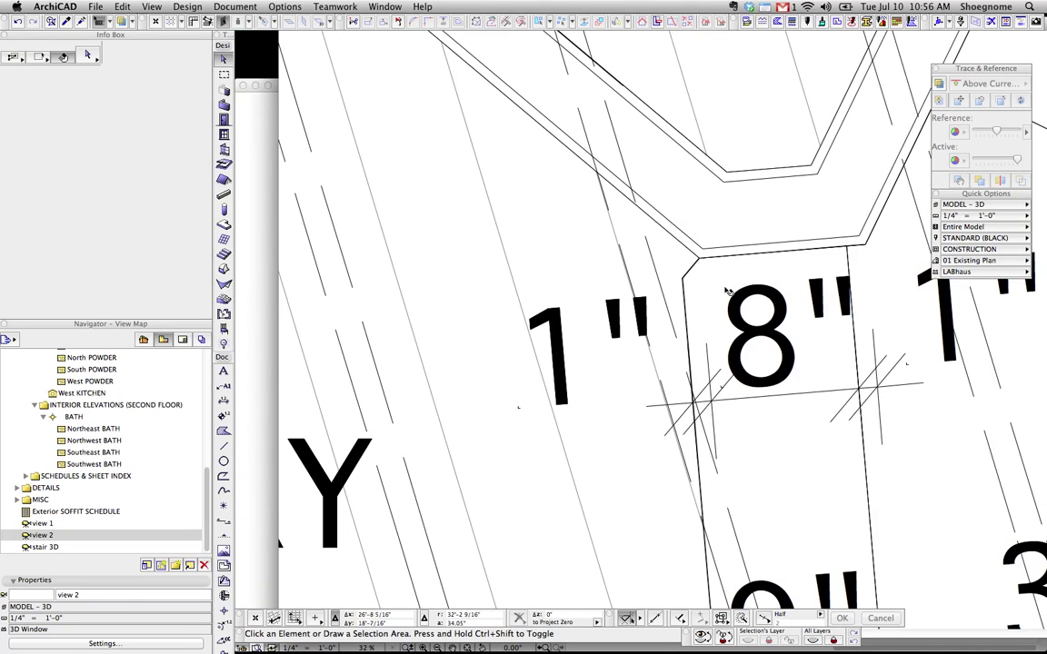
click(727, 289)
scroll(726, 286, down, 2)
scroll(725, 287, down, 3)
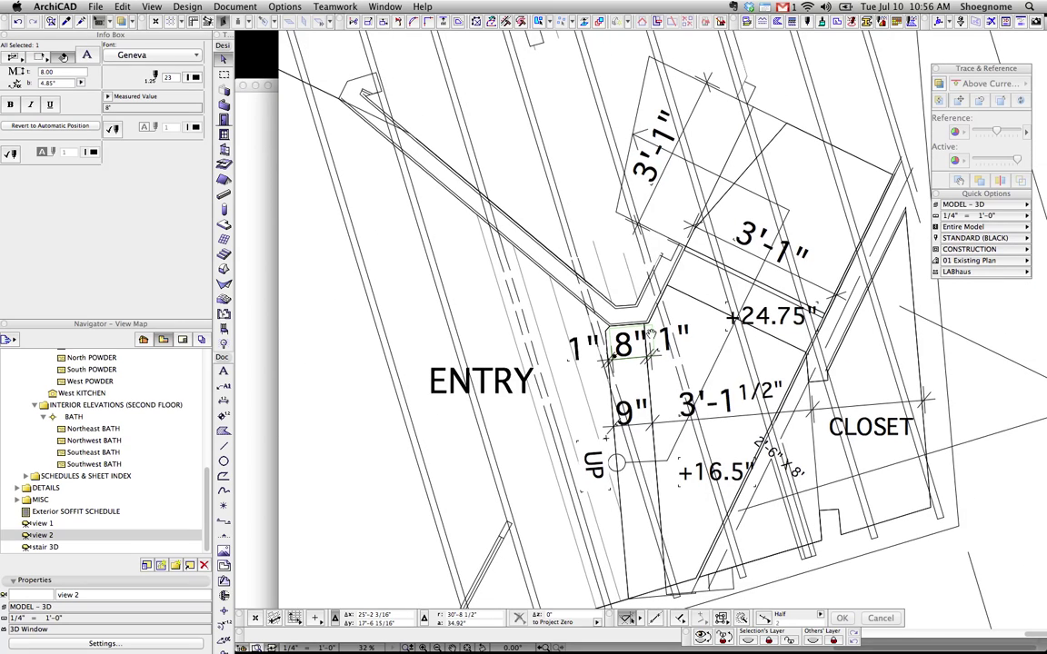
click(699, 353)
click(715, 321)
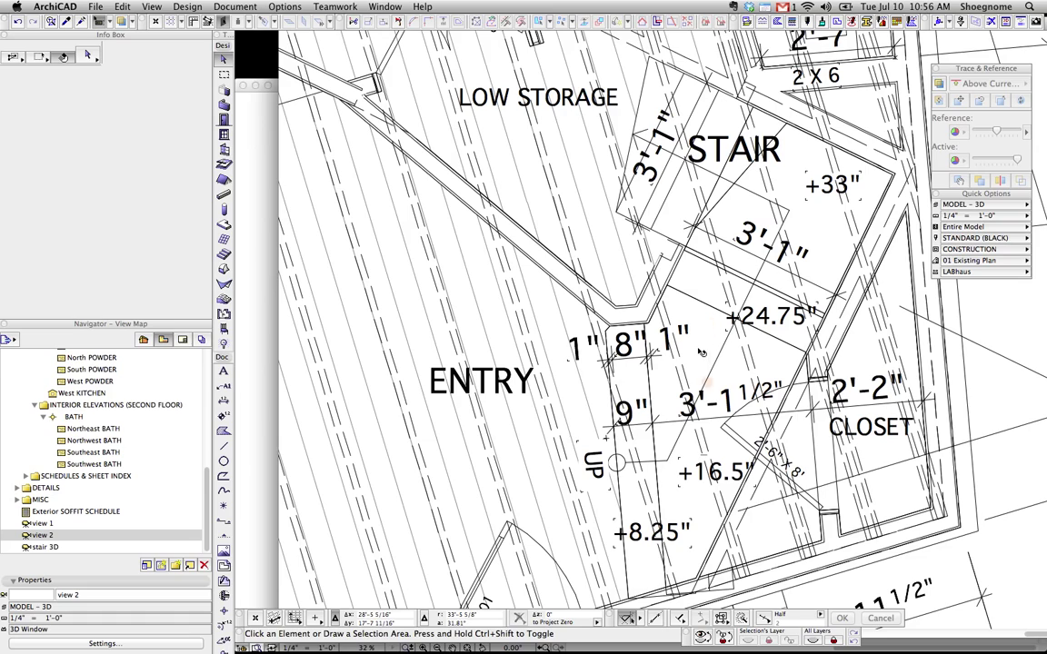
click(699, 350)
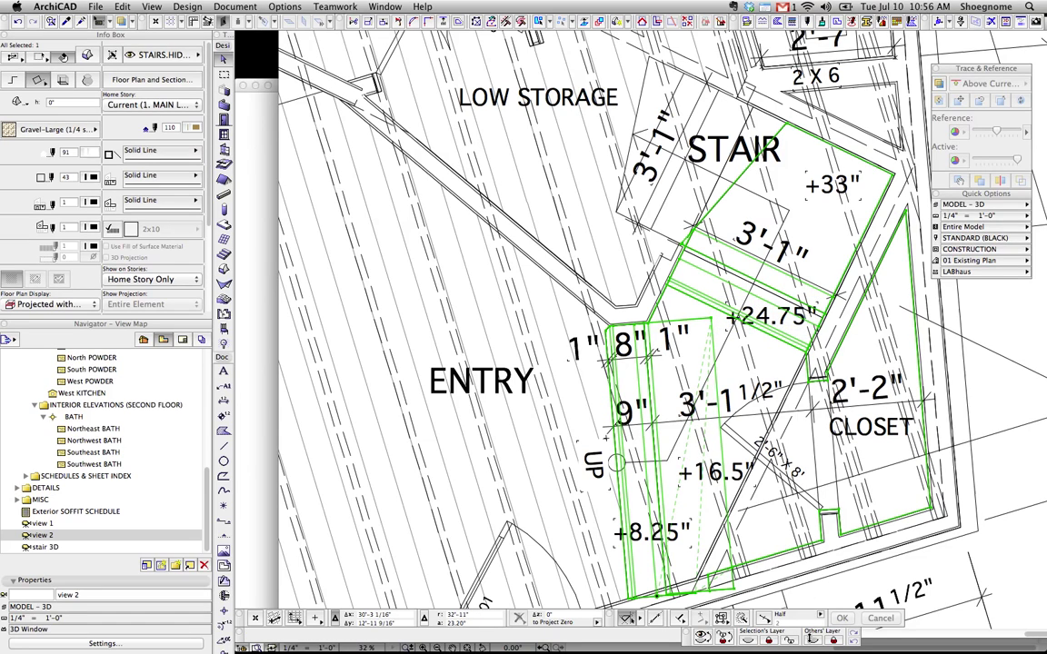
click(810, 639)
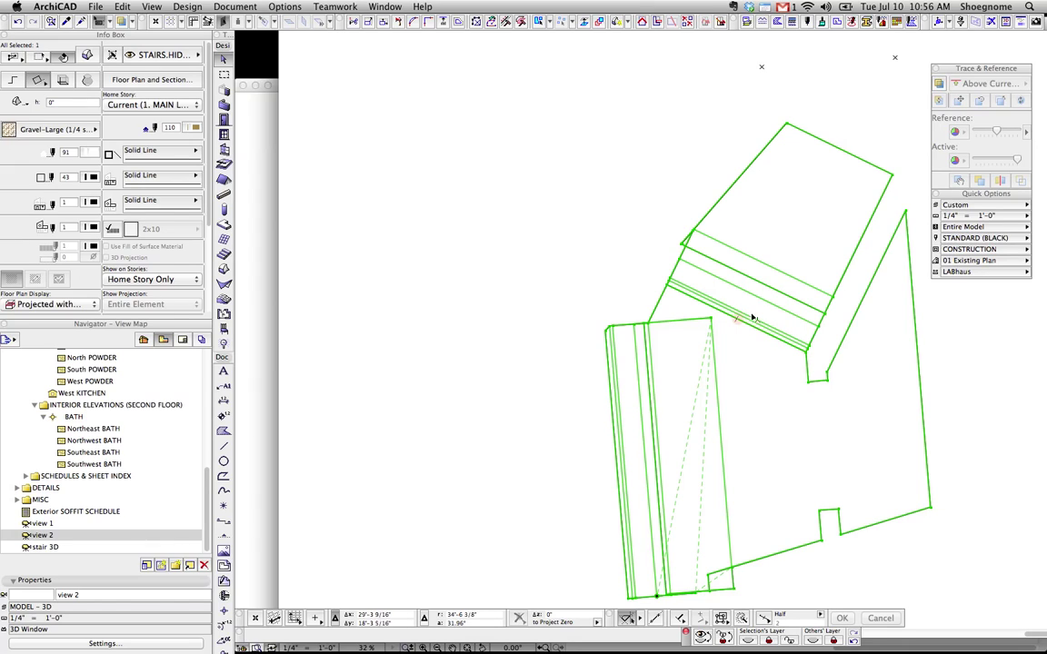
- Try the Projected floor plan display on the stair morph and return it to Projected with Overhead
click(666, 211)
scroll(669, 211, down, 1)
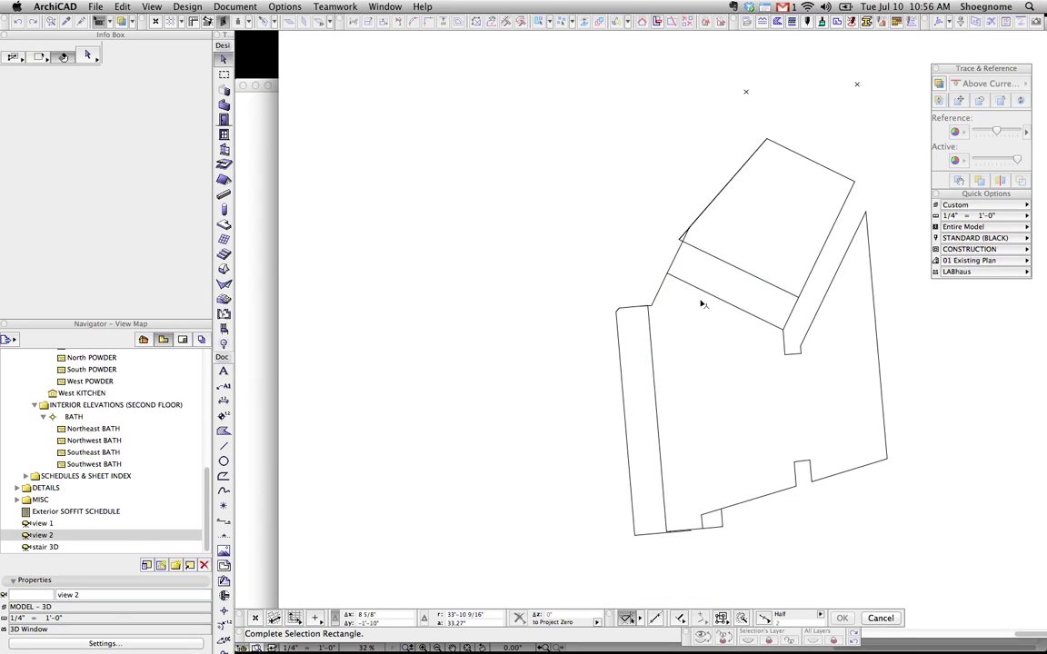
click(706, 268)
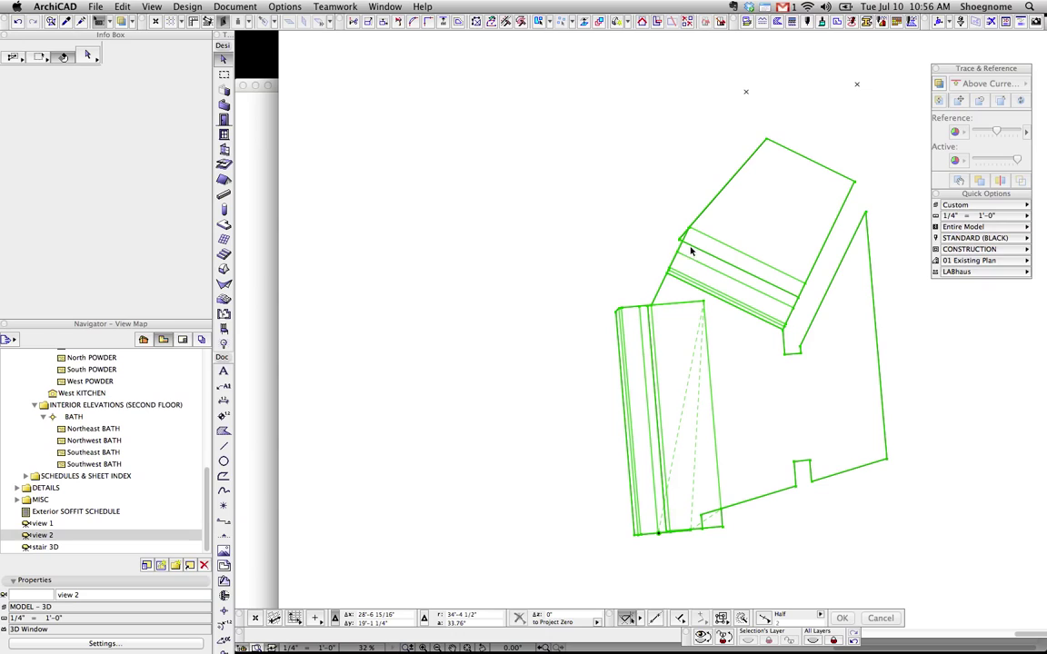
click(150, 79)
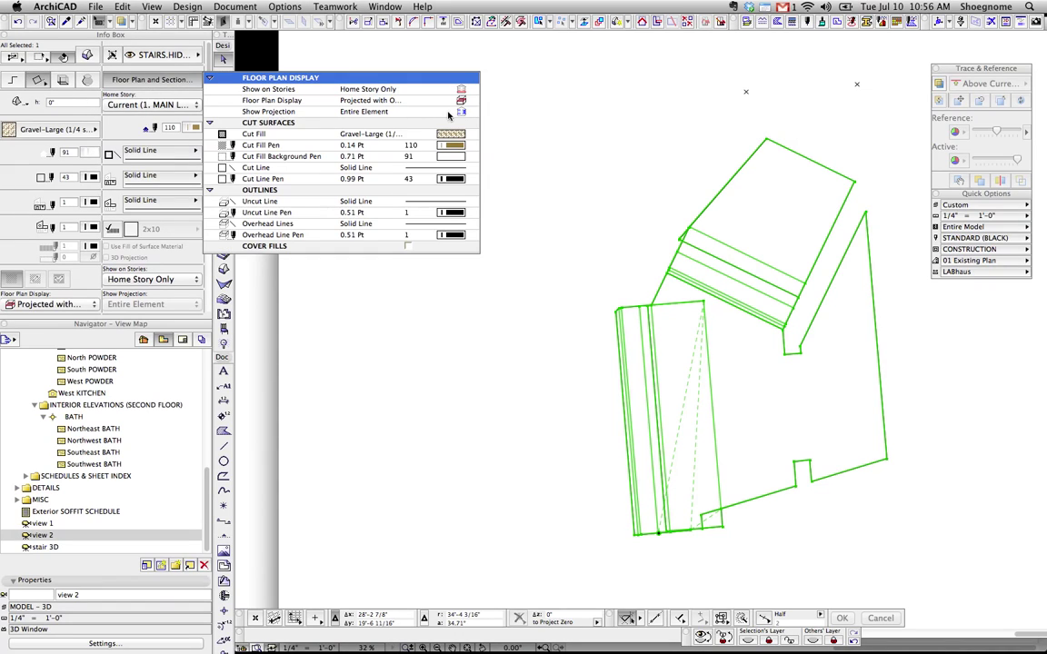
click(464, 101)
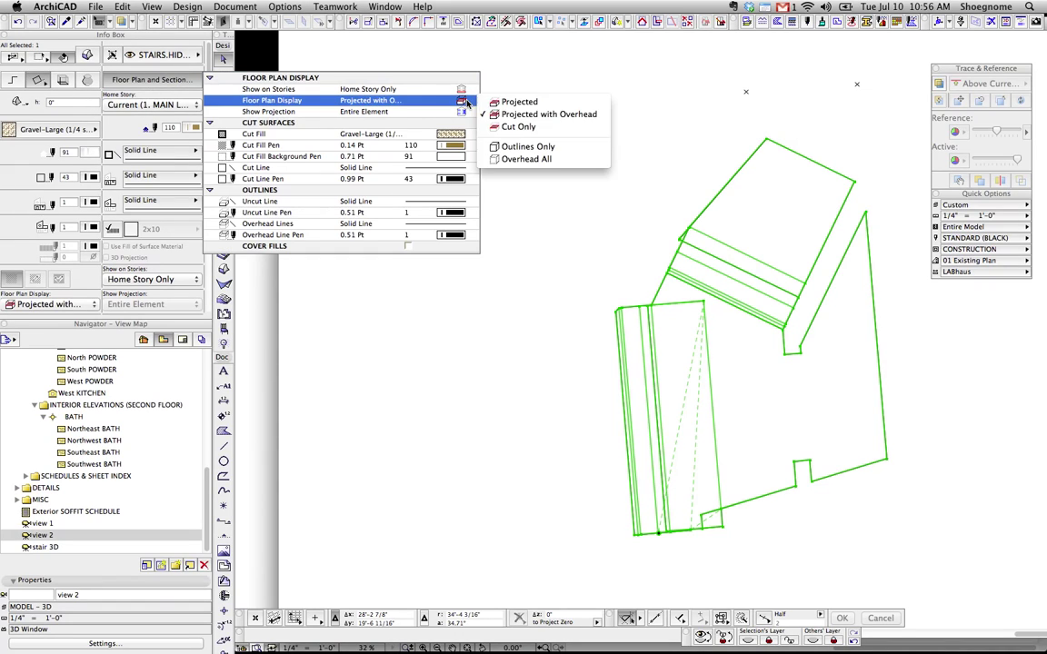
click(513, 102)
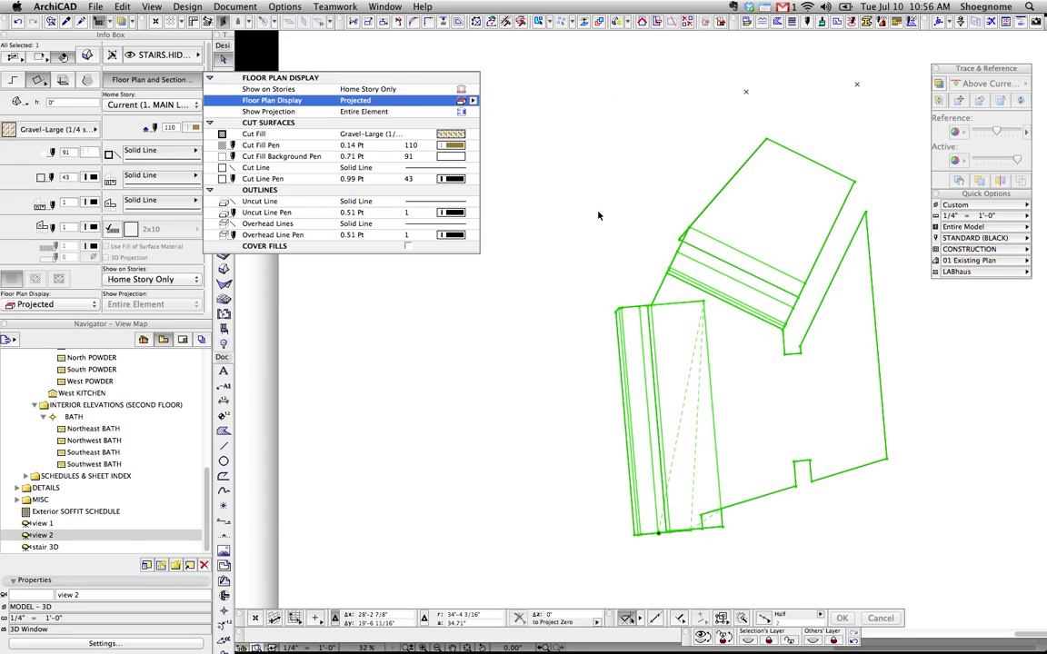
click(463, 101)
click(509, 116)
key(Escape)
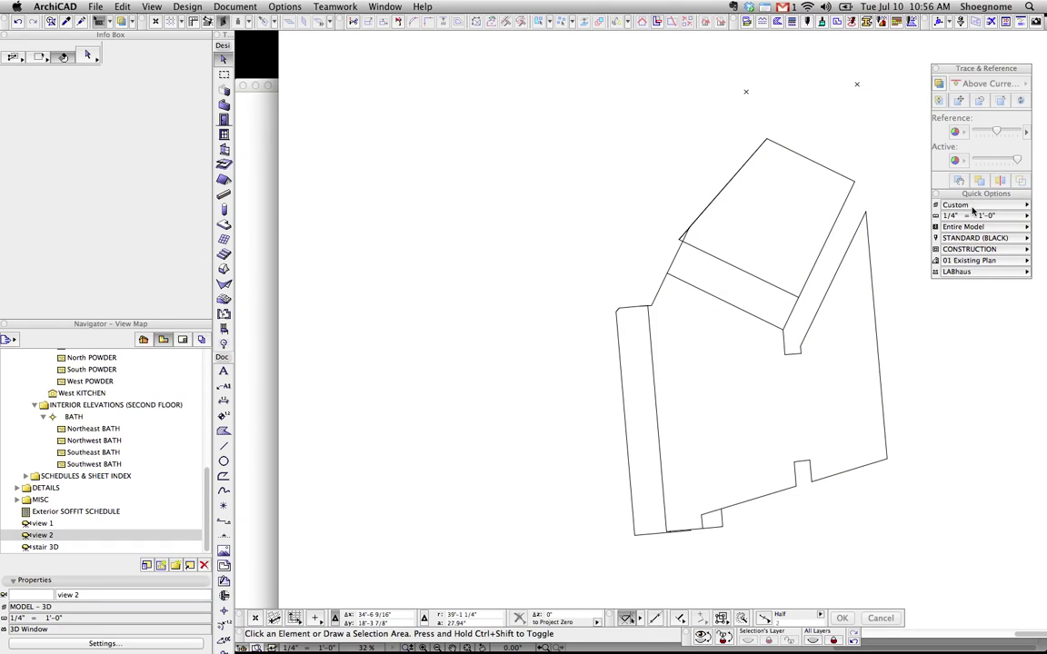
click(945, 205)
click(875, 214)
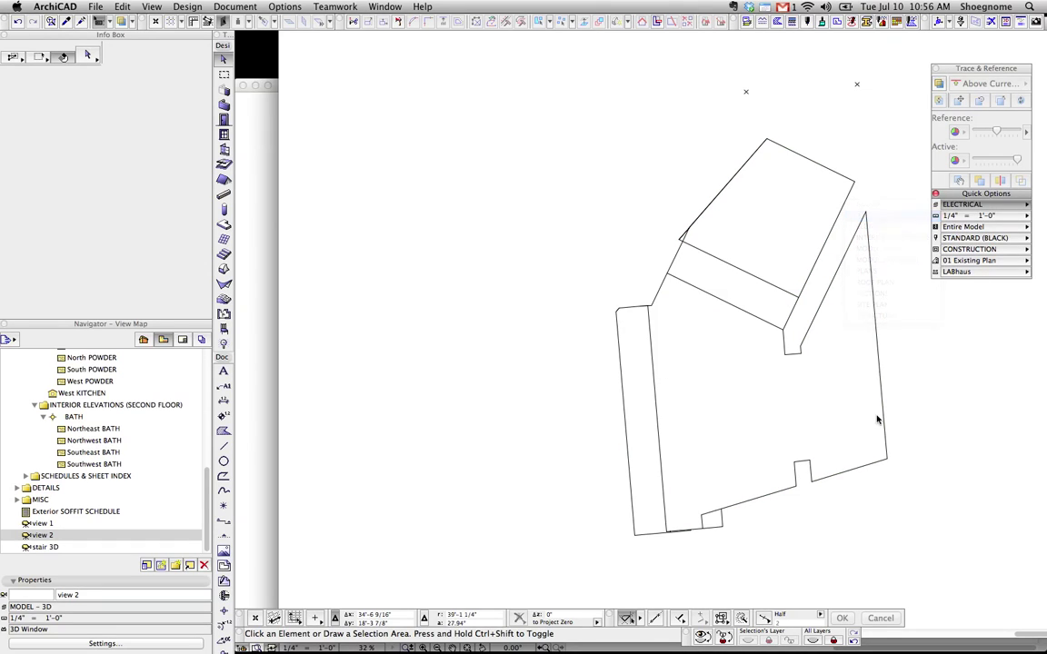
click(223, 98)
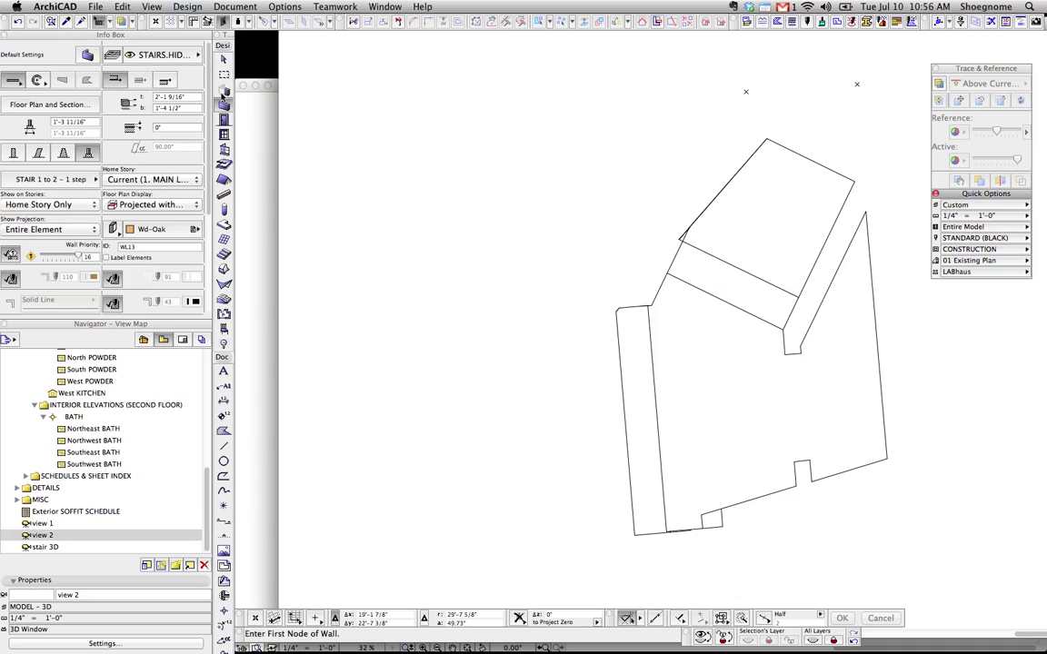
click(166, 61)
key(Escape)
- In the layer settings, make the WALL INTERIOR layer and the second WALL EXTERIOR layer visible alongside the stair
key(super+l)
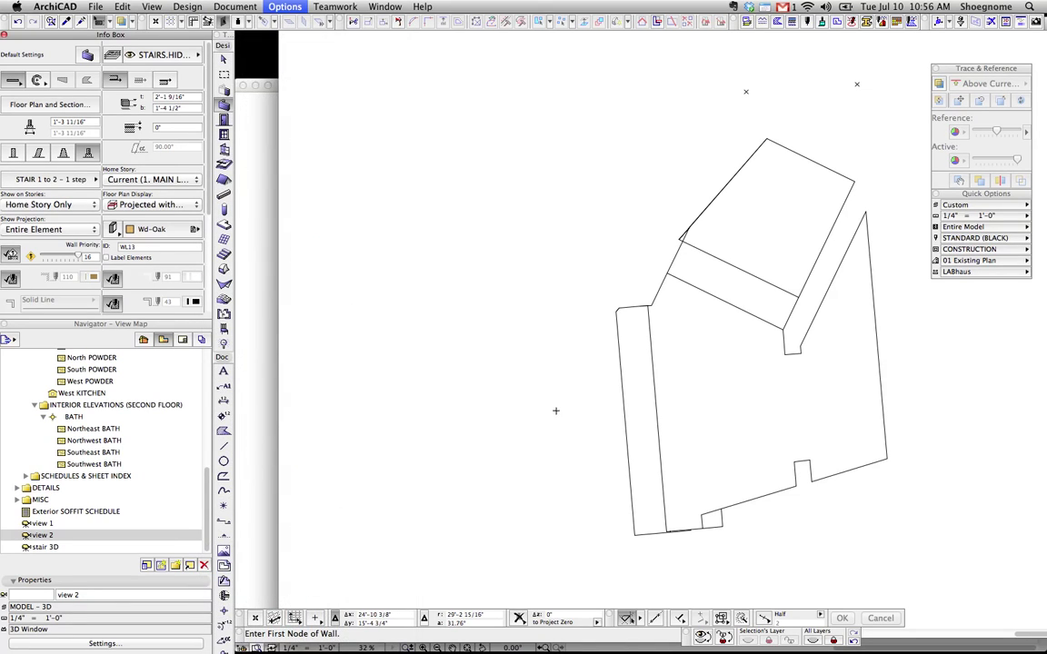
key(super+l)
scroll(554, 339, down, 10)
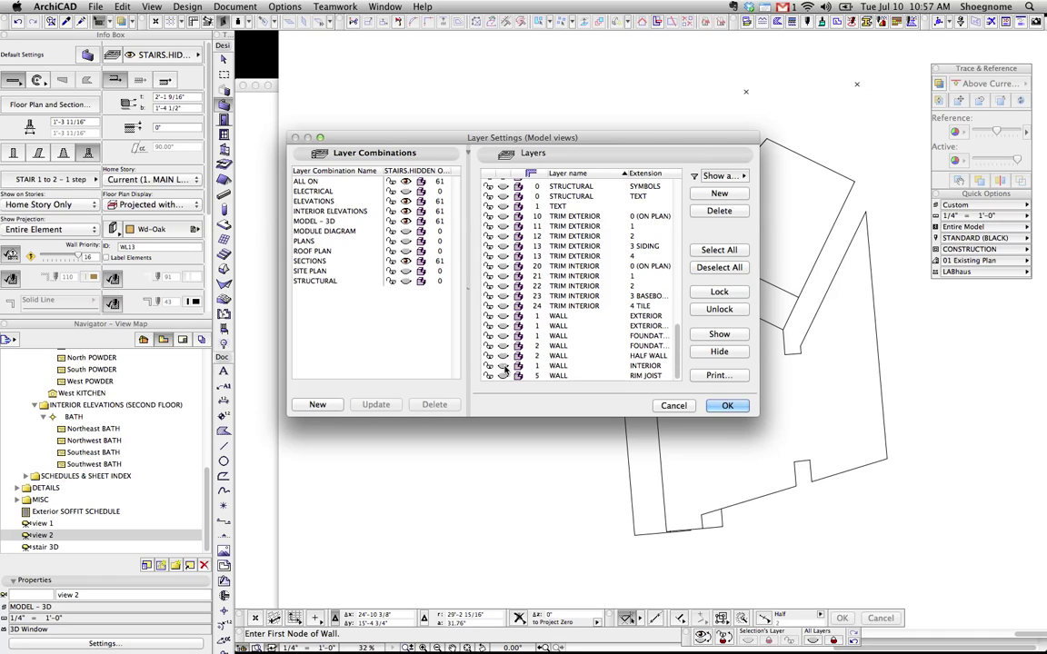
click(503, 367)
click(595, 327)
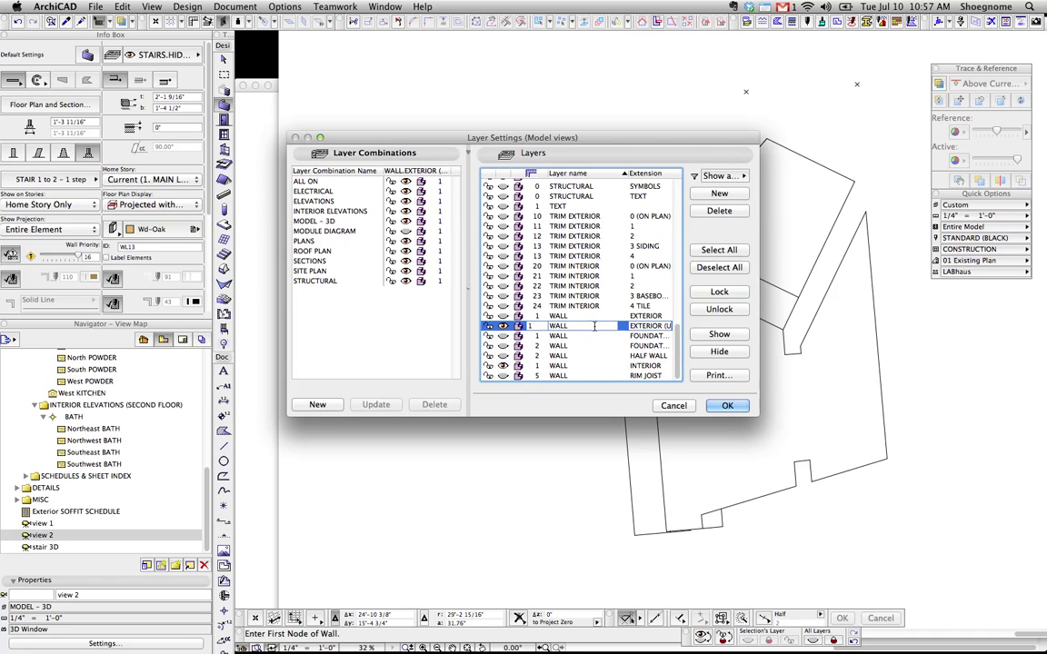
key(Return)
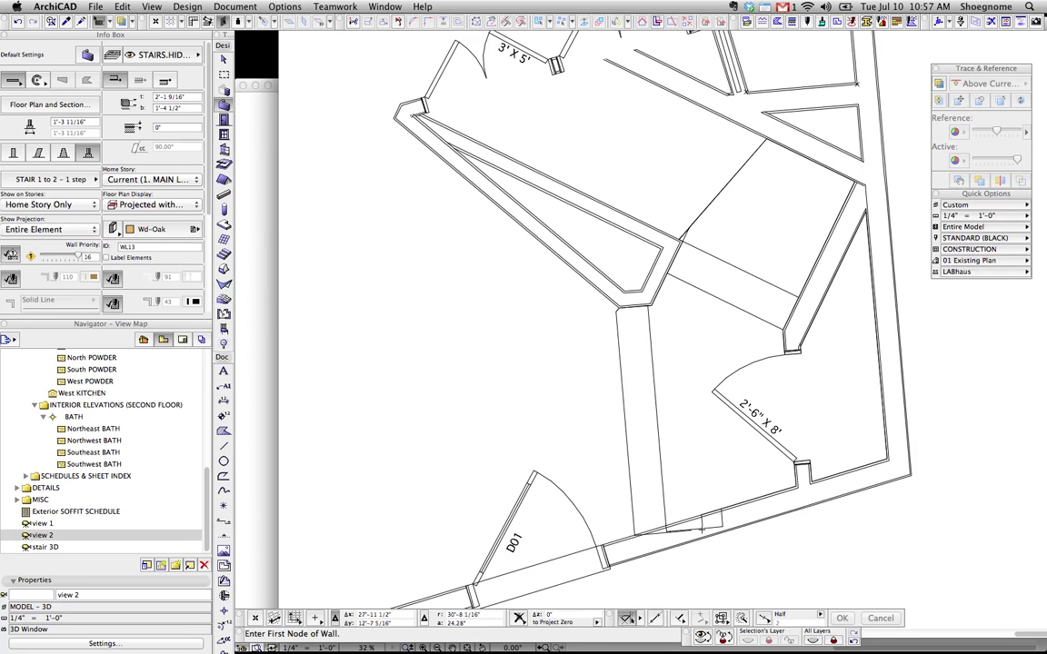
key(Escape)
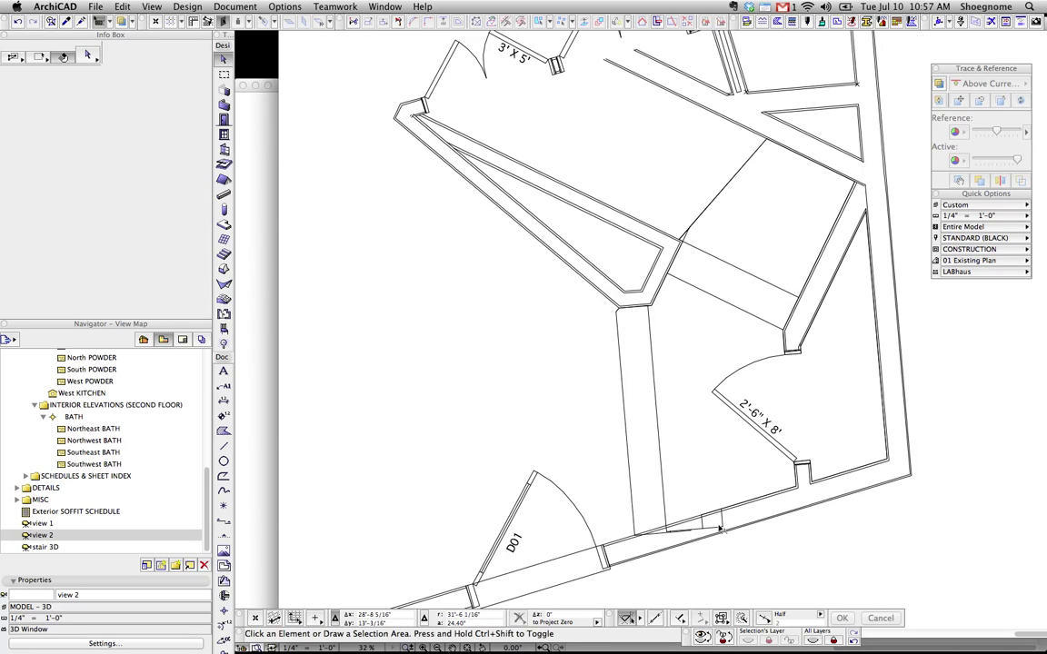
- Send the stair morph behind the walls in the floor plan's display order
click(661, 427)
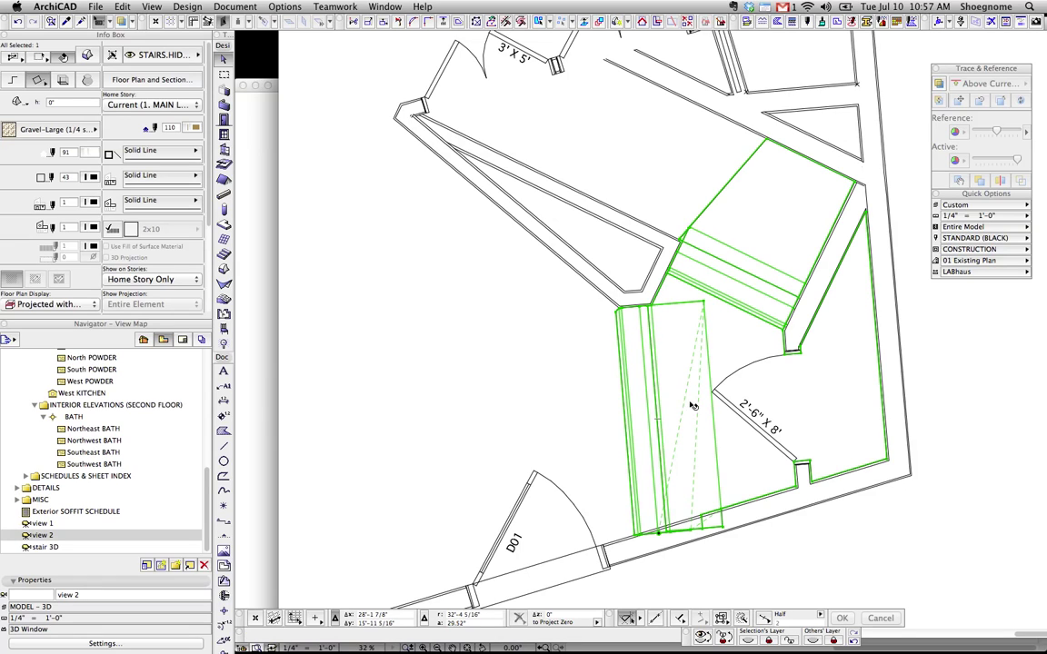
click(727, 412)
click(712, 428)
key(super+c)
key(super+c)
key(Escape)
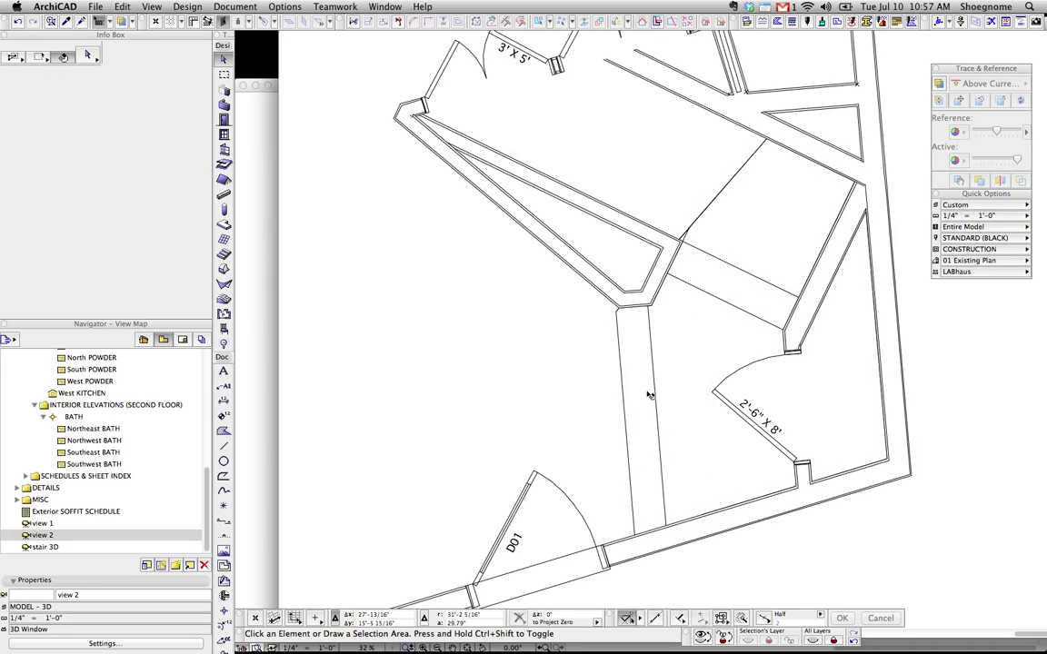
- Examine how the stair morph's treads, landing and diagonal upper edge meet the surrounding walls in plan
scroll(648, 394, down, 1)
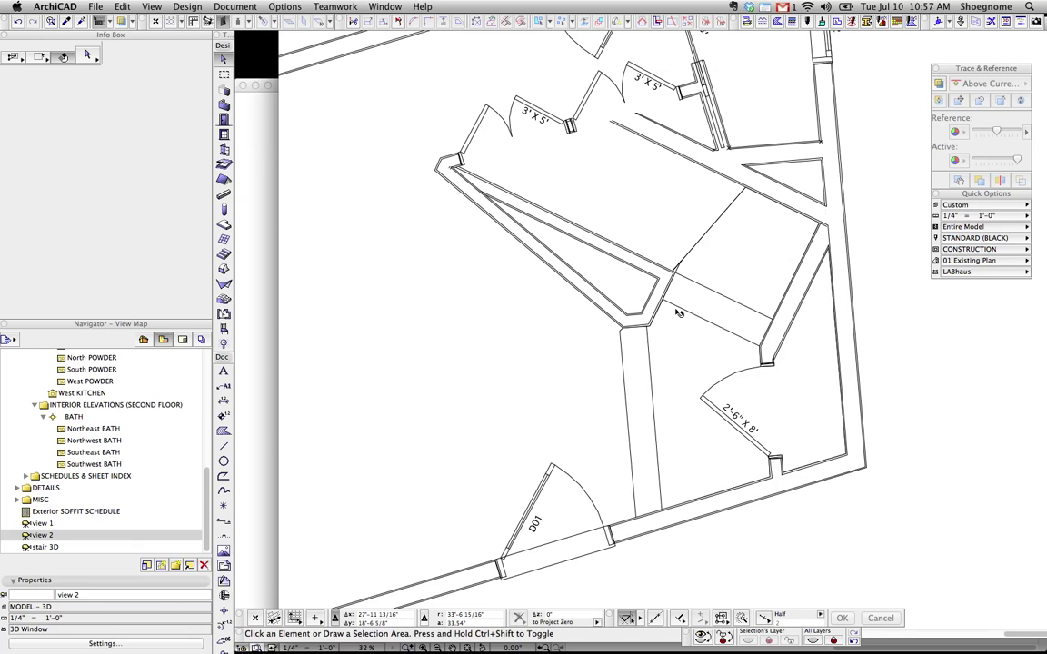
click(701, 238)
click(683, 231)
scroll(680, 275, up, 2)
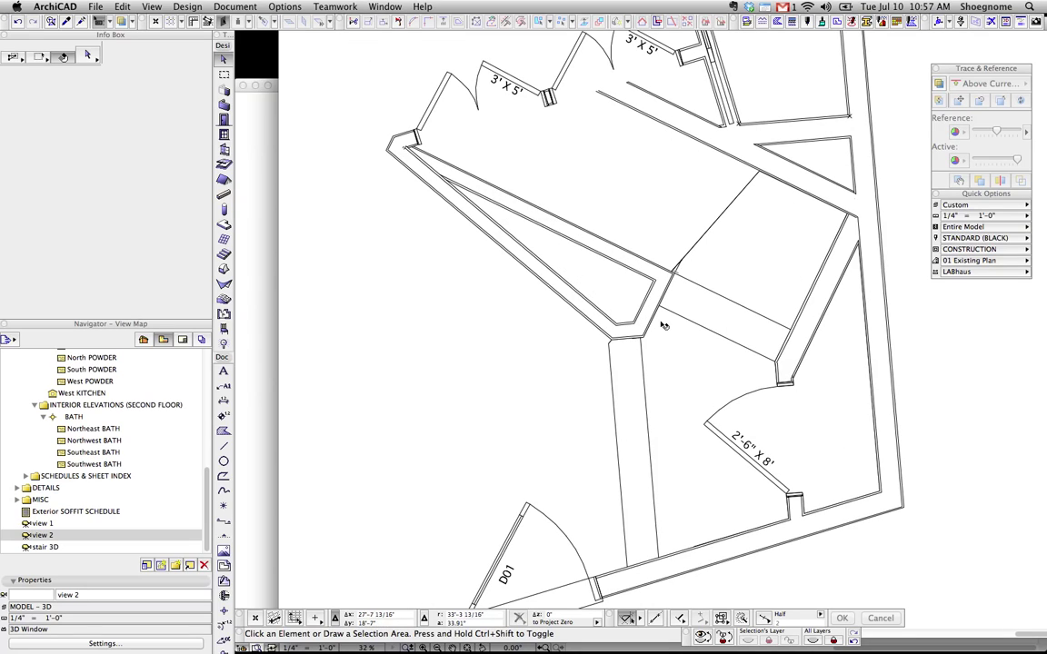
scroll(662, 337, down, 2)
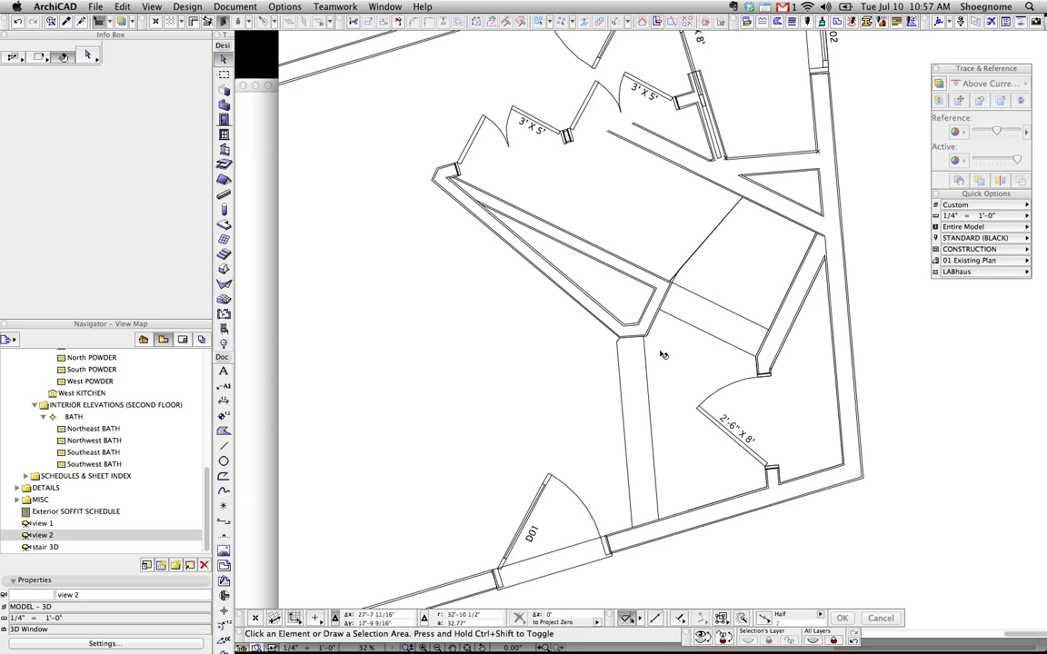
click(705, 282)
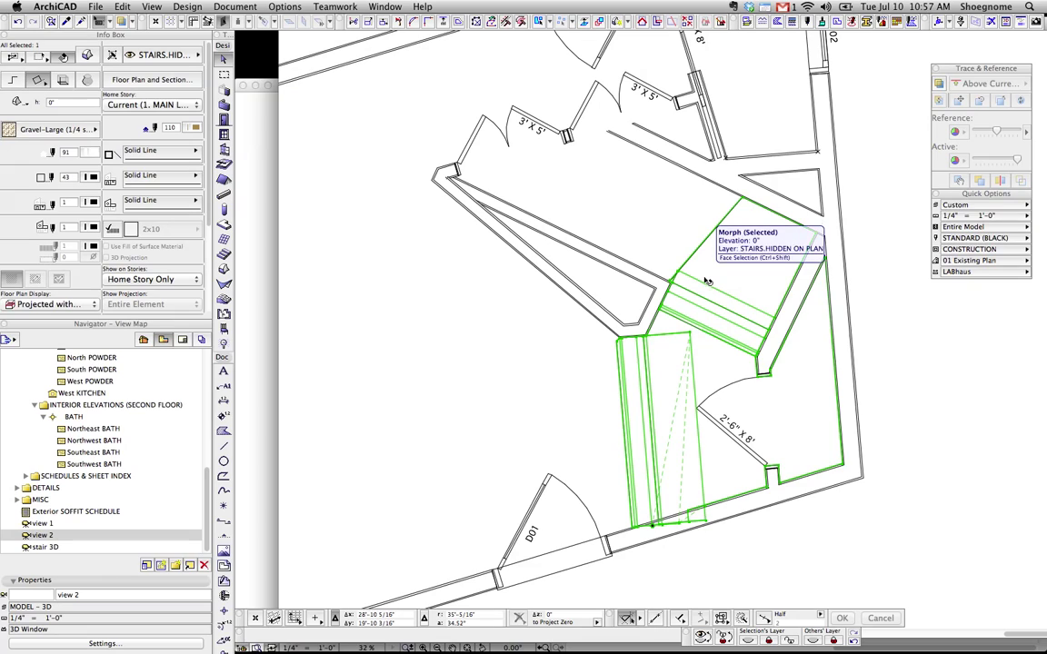
click(590, 415)
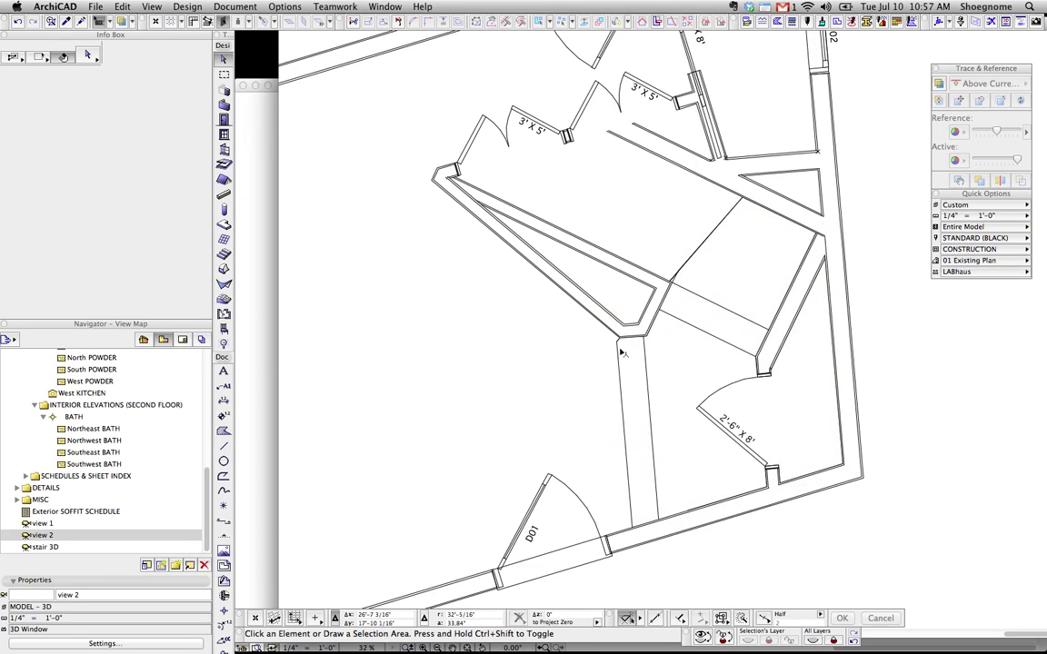
scroll(623, 352, up, 2)
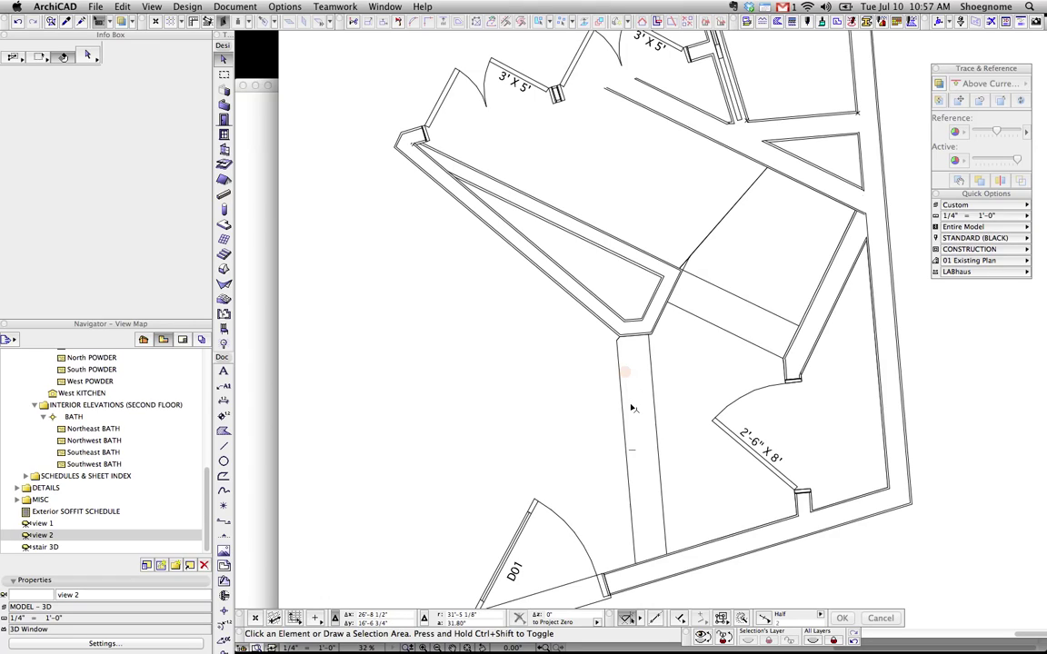